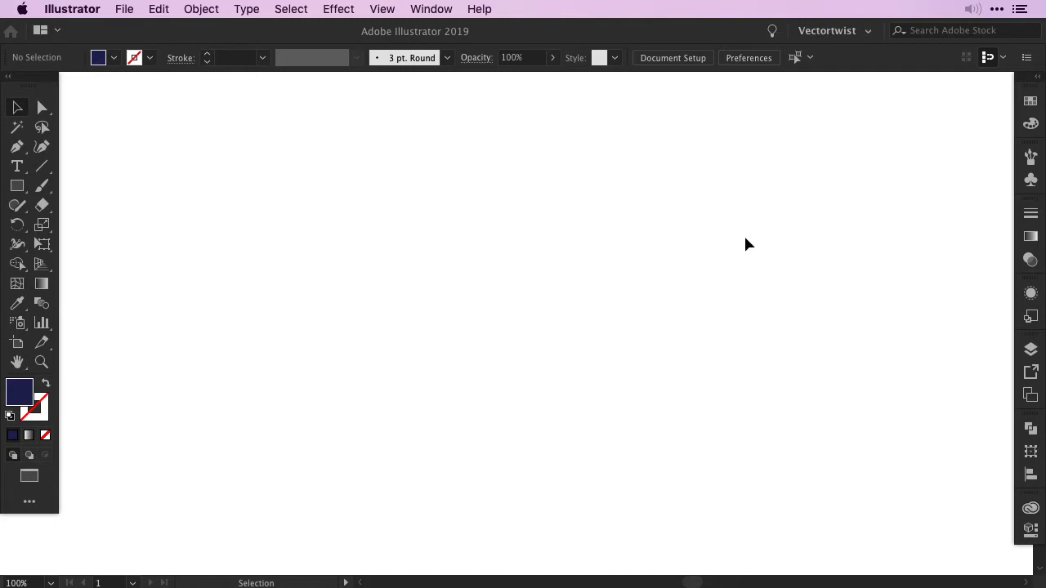
Zoom so the entire blank landscape artboard fits in the window
key(super+minus)
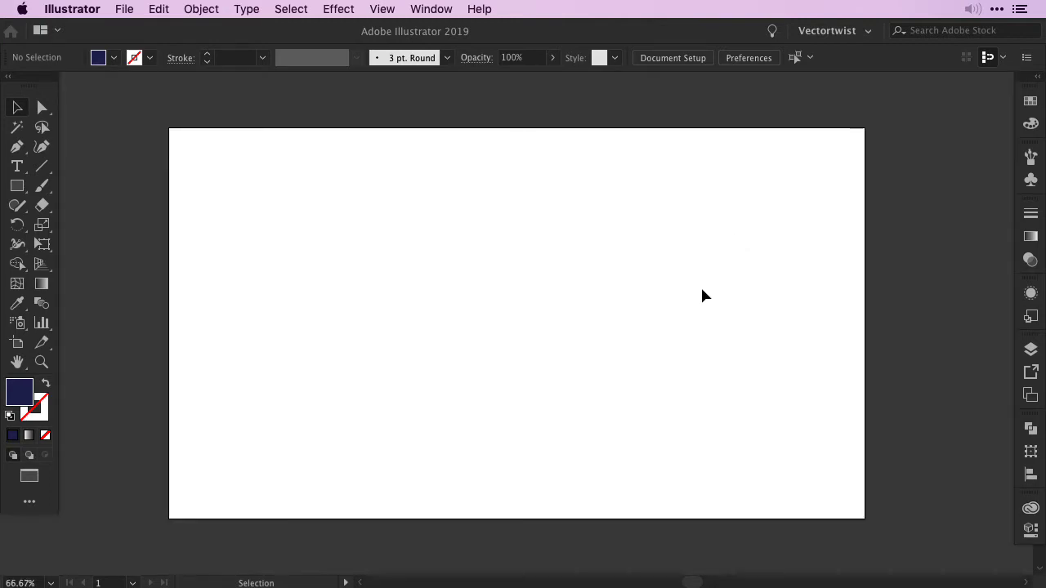
Draw a navy rectangle covering the whole artboard
click(1030, 101)
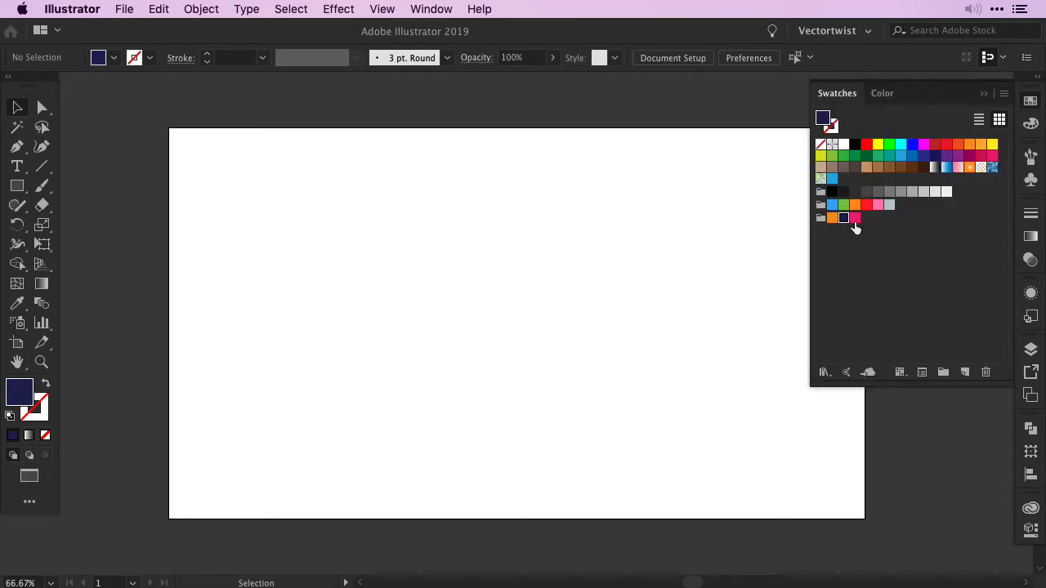
click(961, 121)
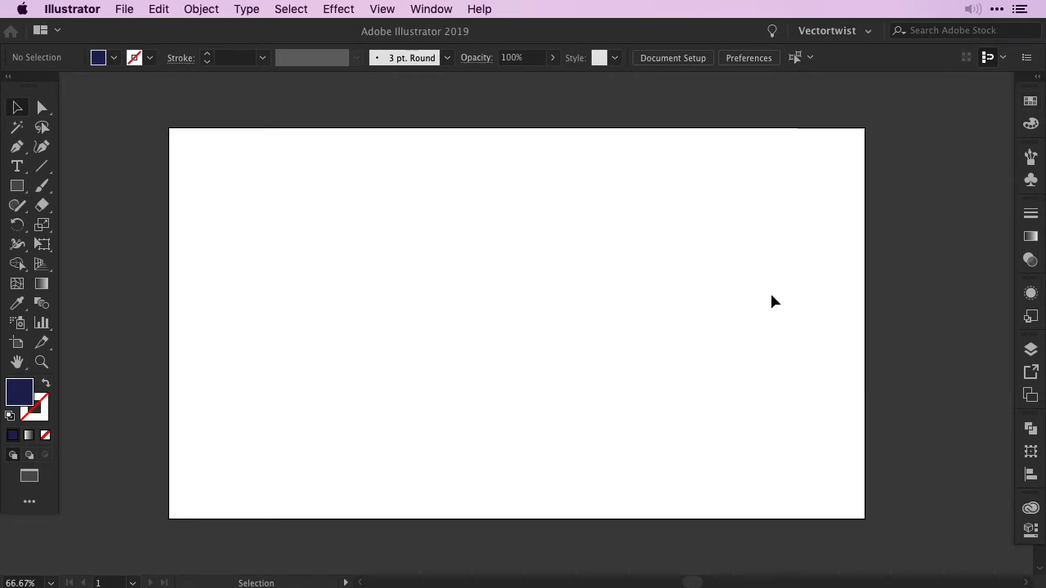
click(21, 189)
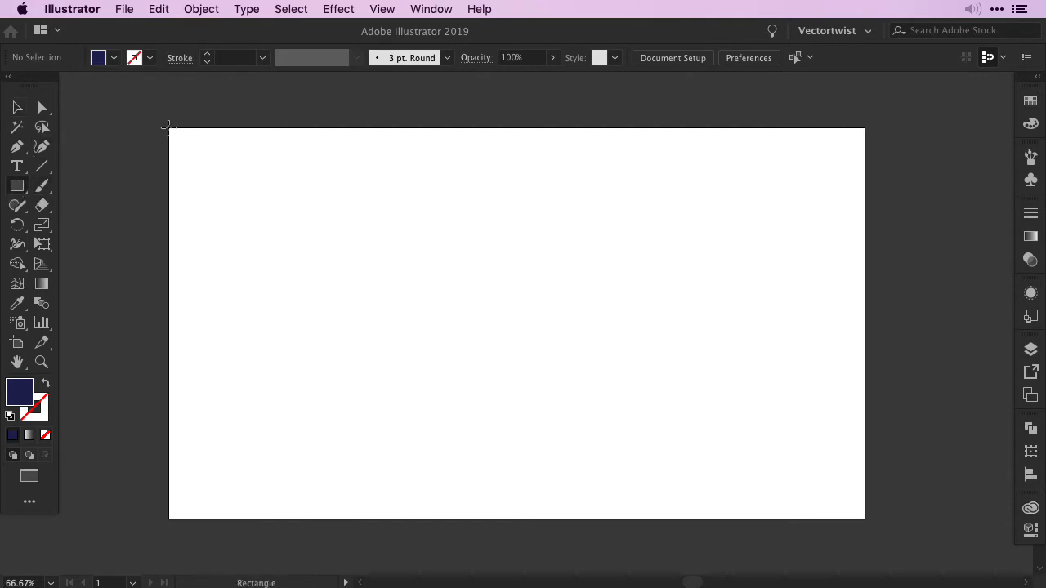
drag(168, 128, 862, 518)
key(v)
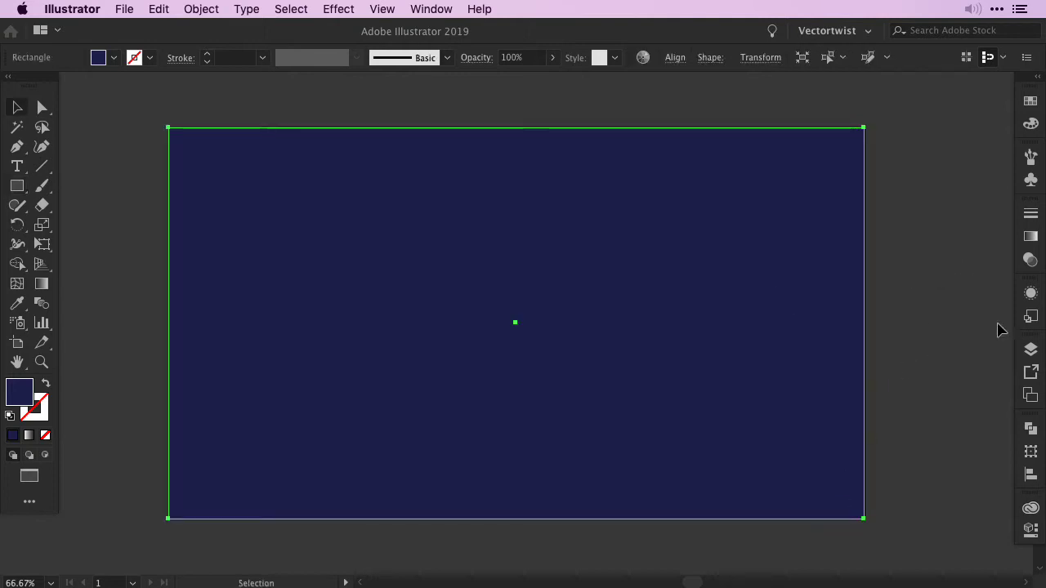
Add a new layer named 'txt' above bg and lock the bg layer
click(1030, 350)
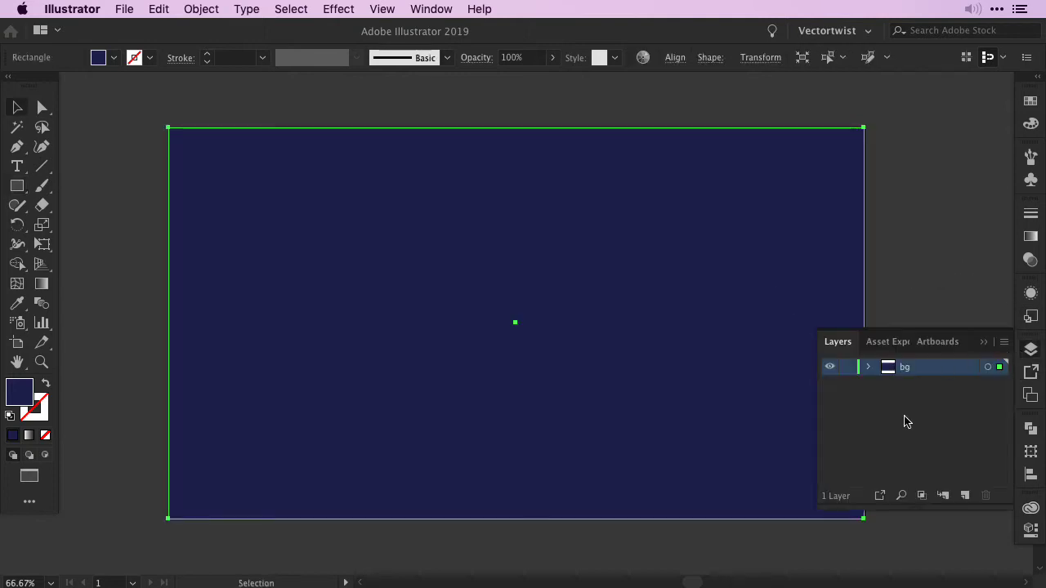
click(965, 497)
double_click(918, 367)
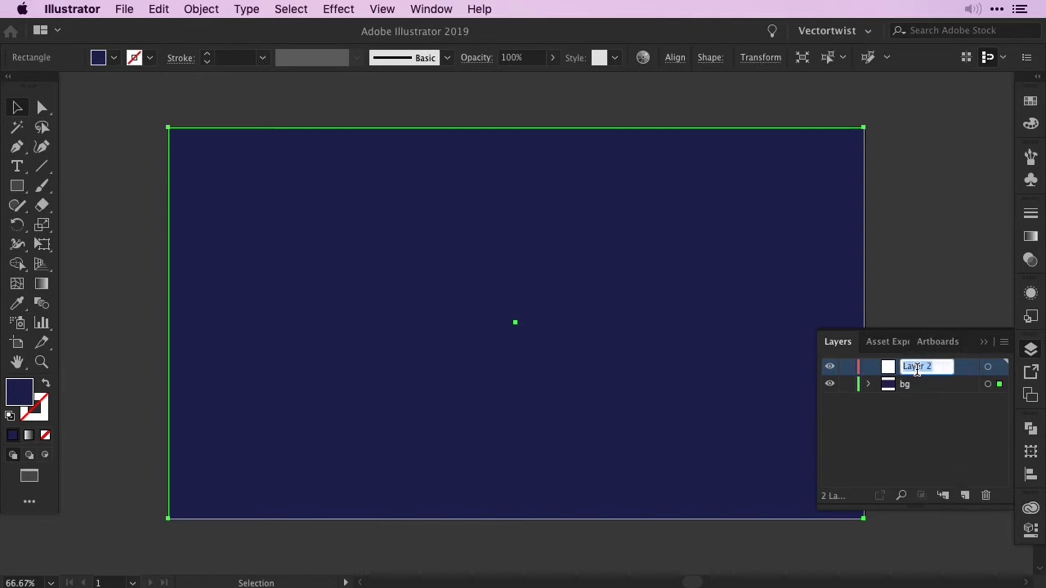
text(txt)
key(Return)
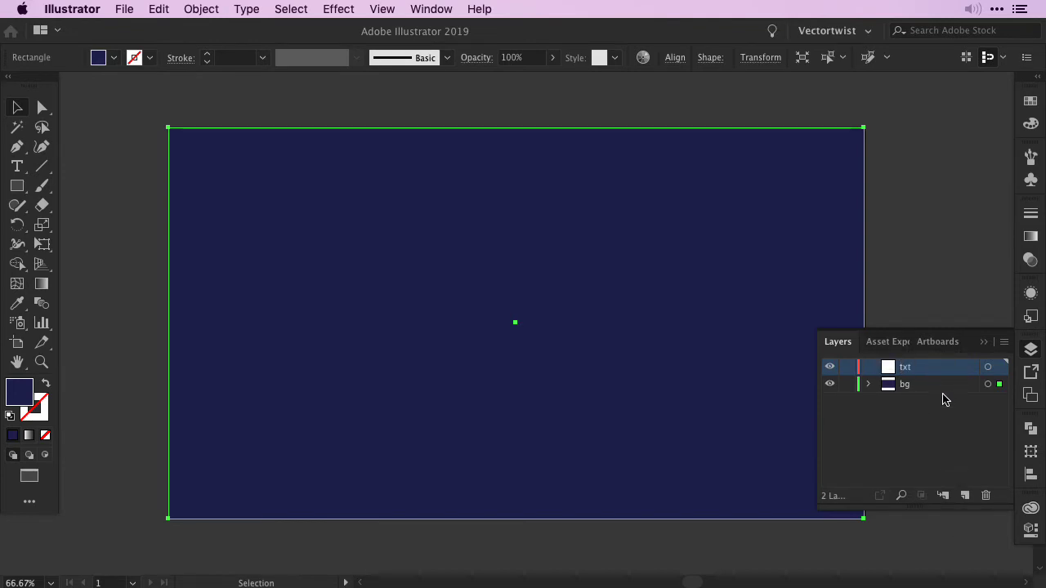
click(846, 385)
key(F7)
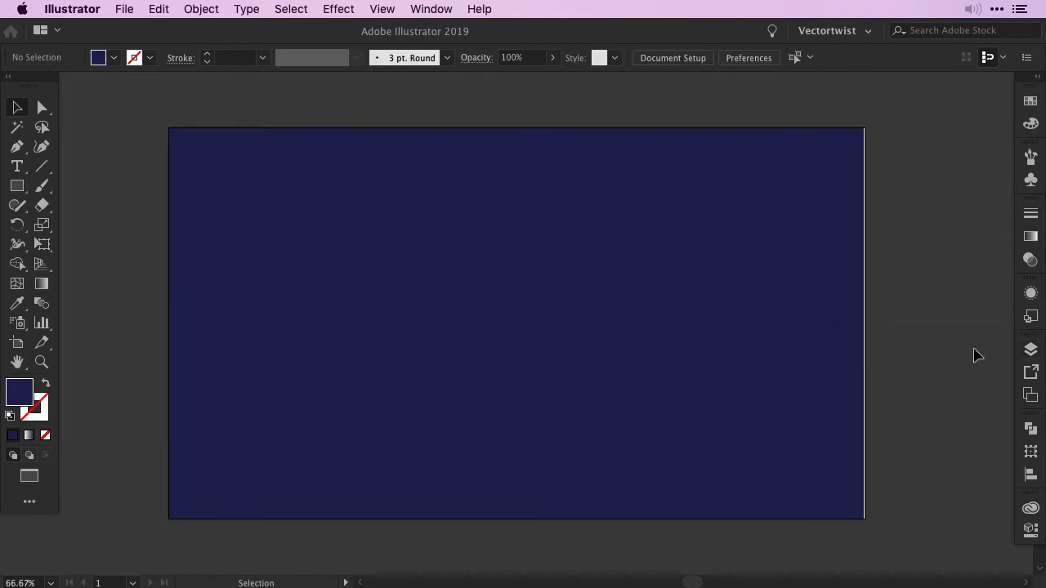
Create a new text object for HELLO on the artboard
click(16, 169)
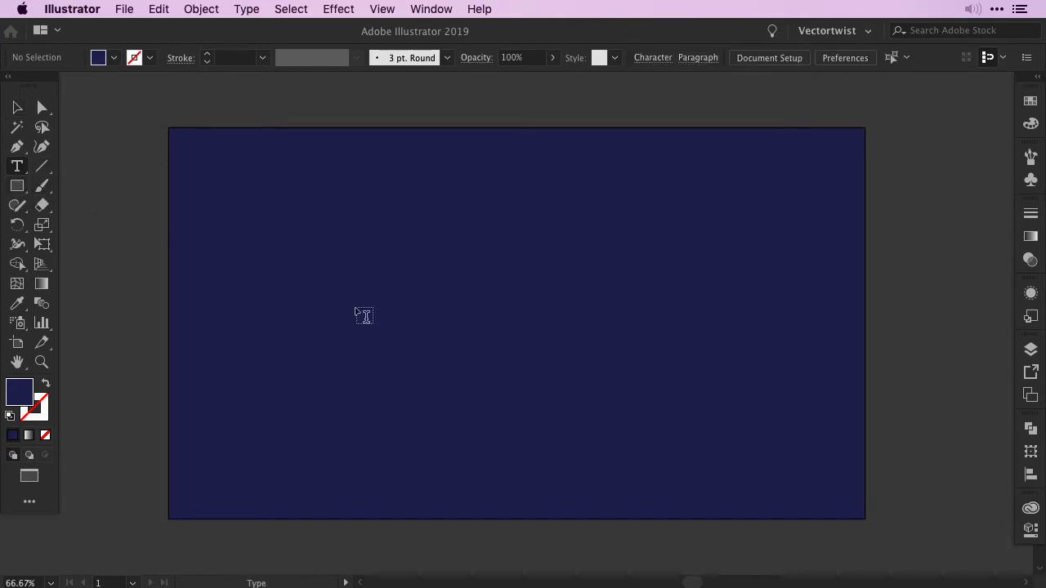
click(373, 311)
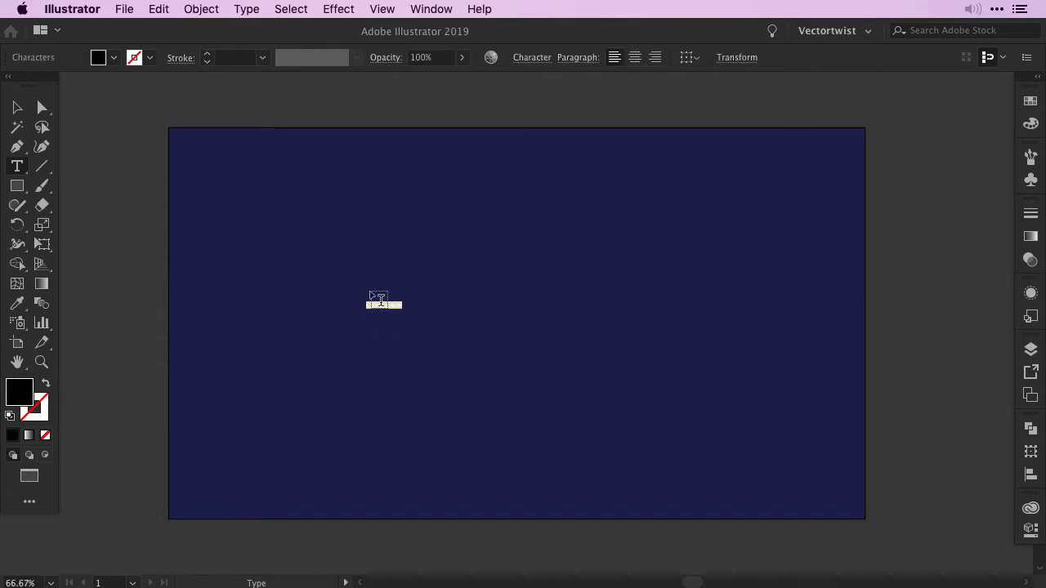
key(BackSpace)
key(Escape)
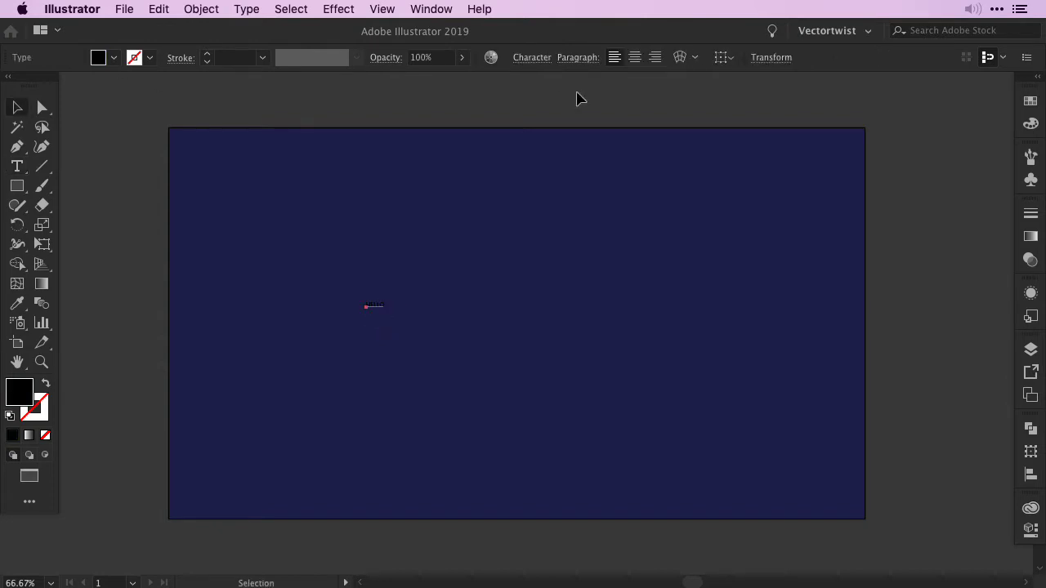
Set HELLO to Arial Black at 300 pt and centre it on the navy background
click(528, 65)
click(537, 107)
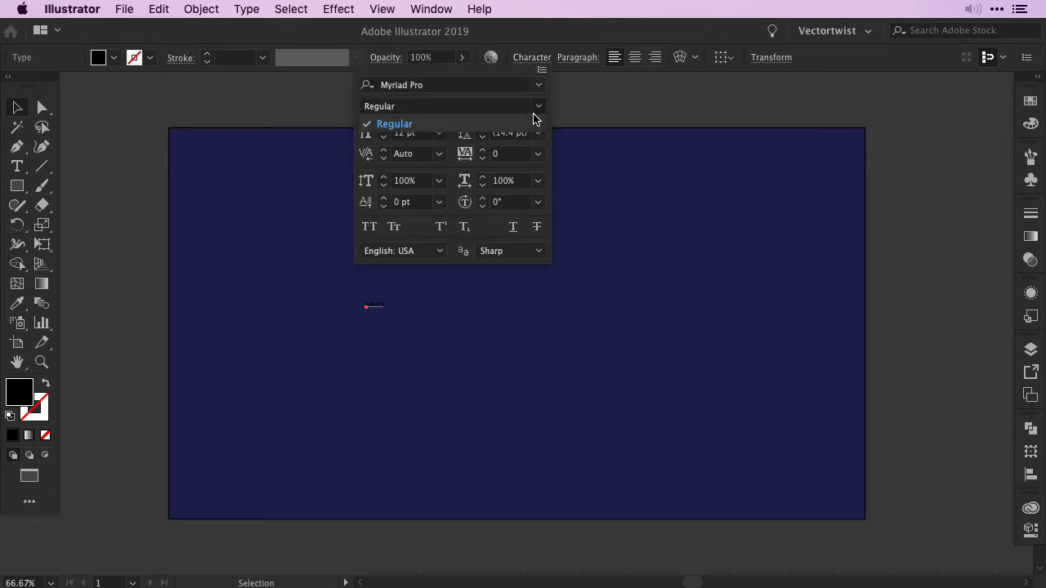
click(537, 107)
text(Arial Black)
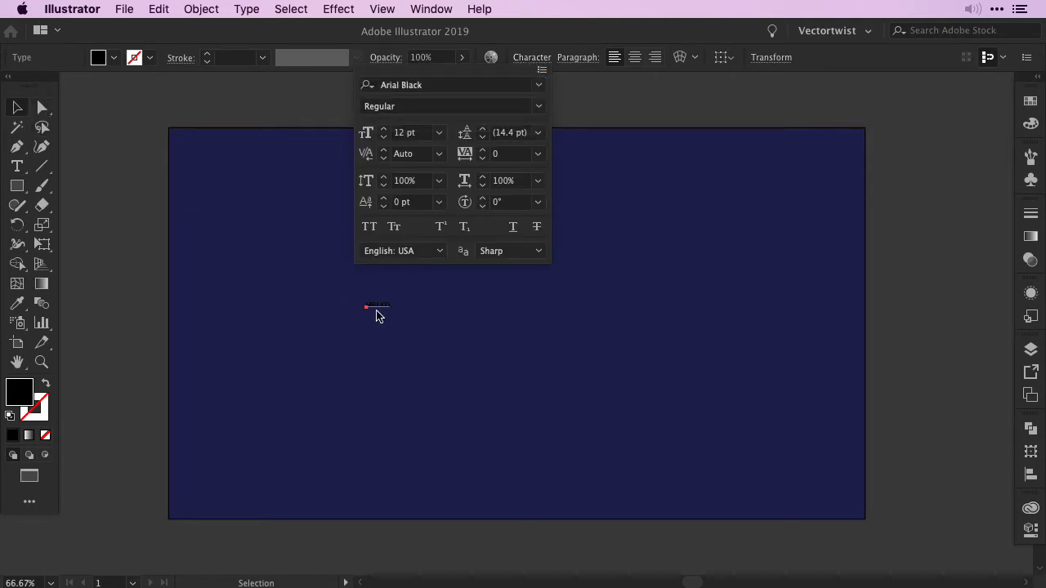
click(384, 133)
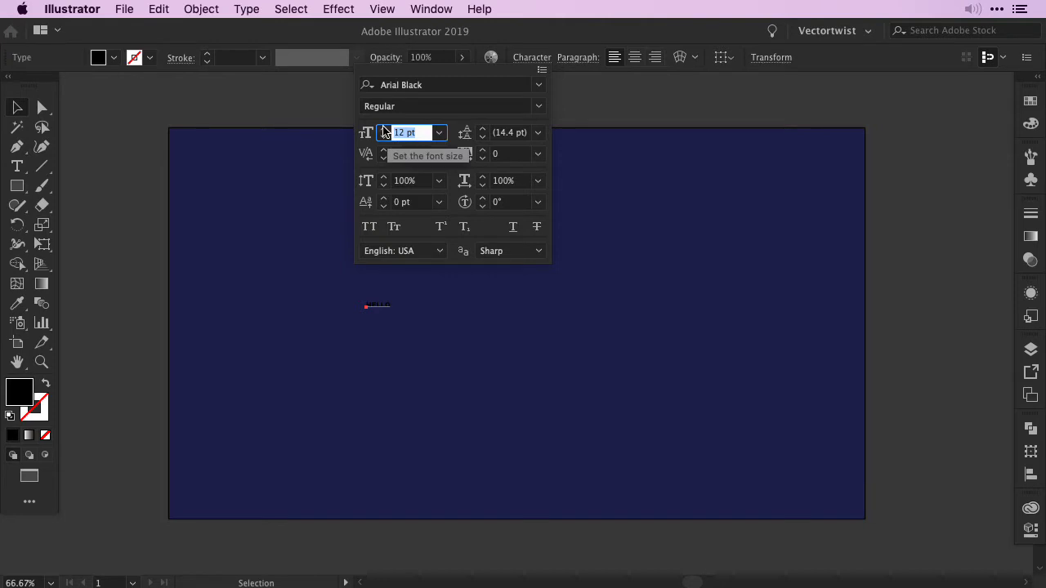
text(300)
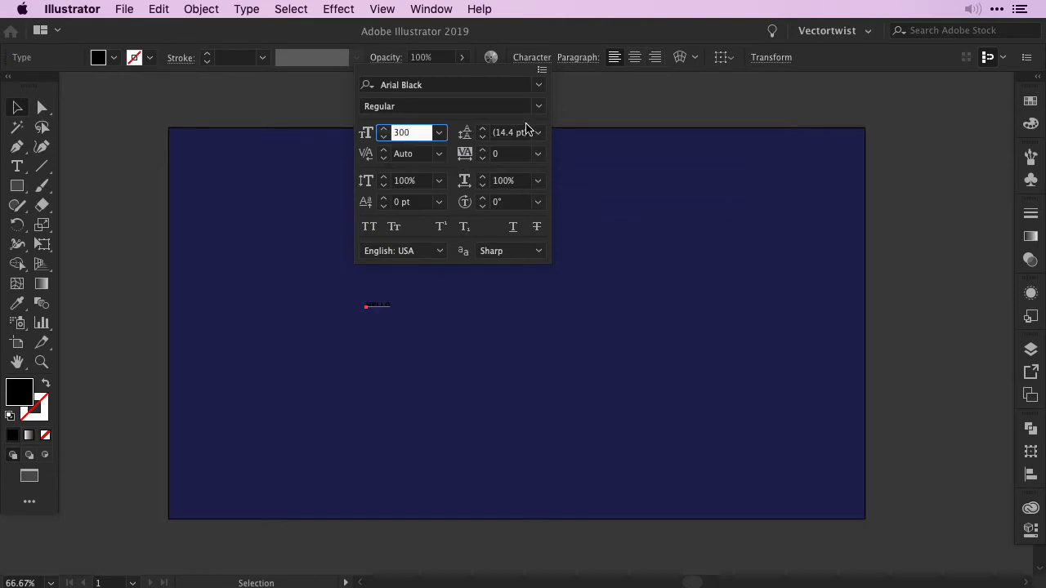
key(Tab)
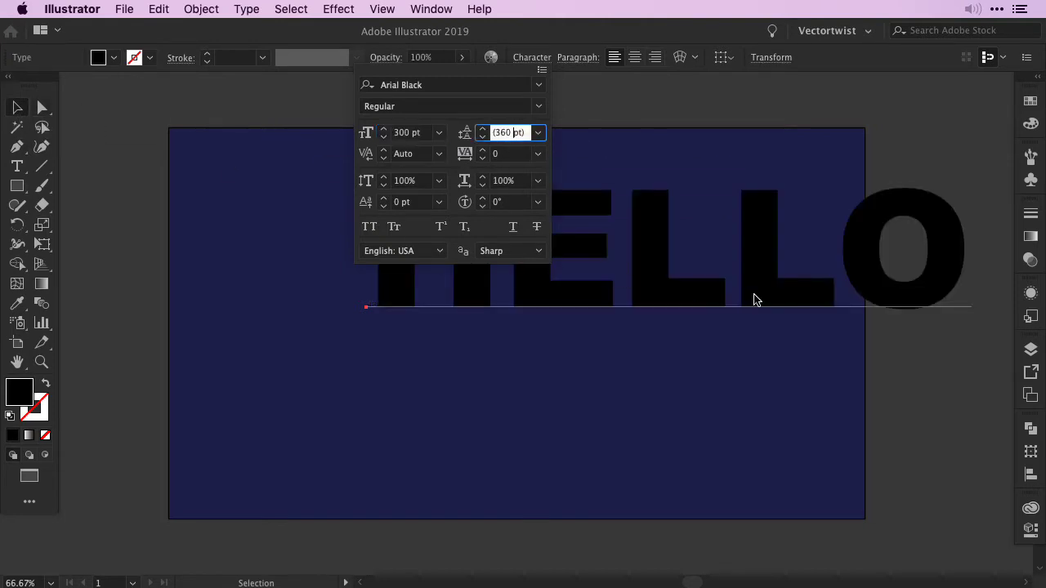
key(Return)
drag(693, 304, 569, 358)
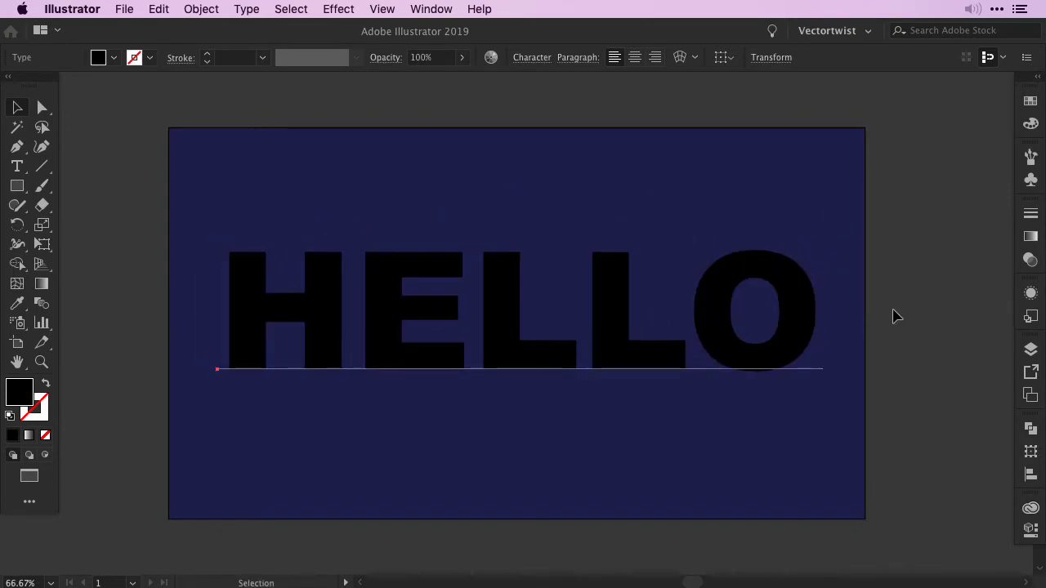
Fill the HELLO text with an orange swatch
click(1030, 103)
click(832, 218)
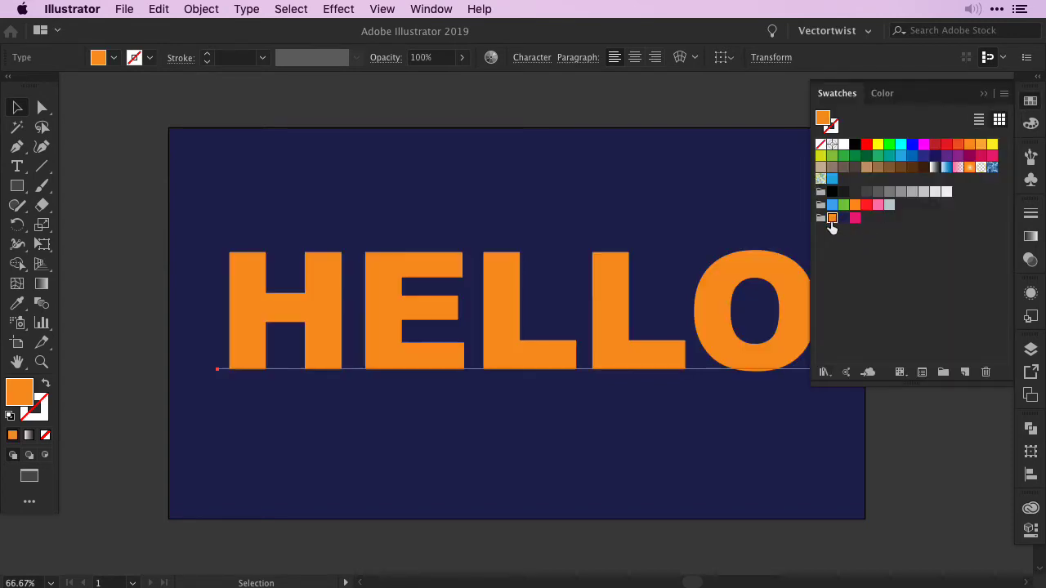
click(983, 94)
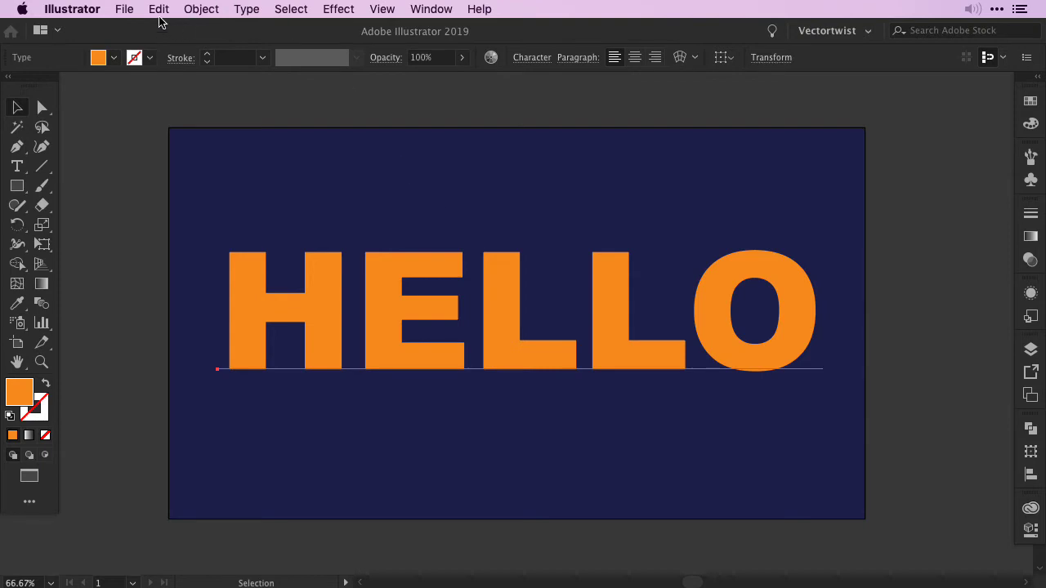
Lock the HELLO text with Object > Lock > Selection
click(198, 10)
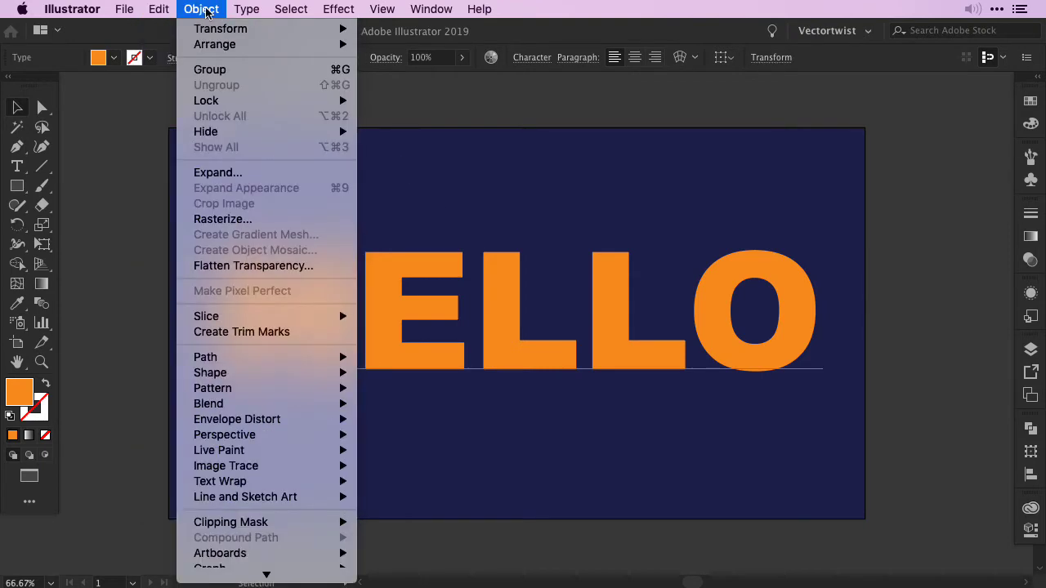
mouse_move(287, 100)
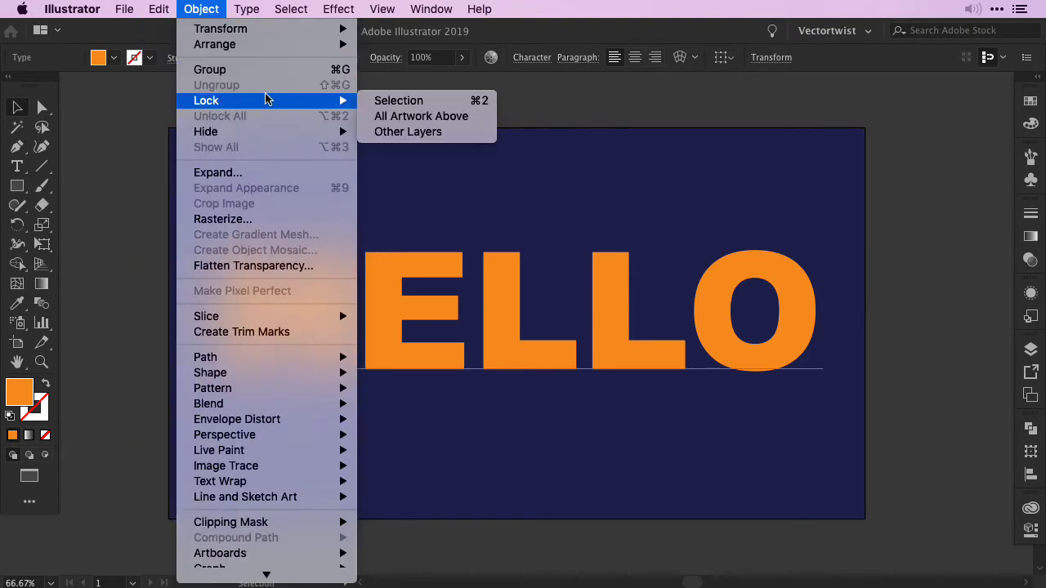
click(409, 101)
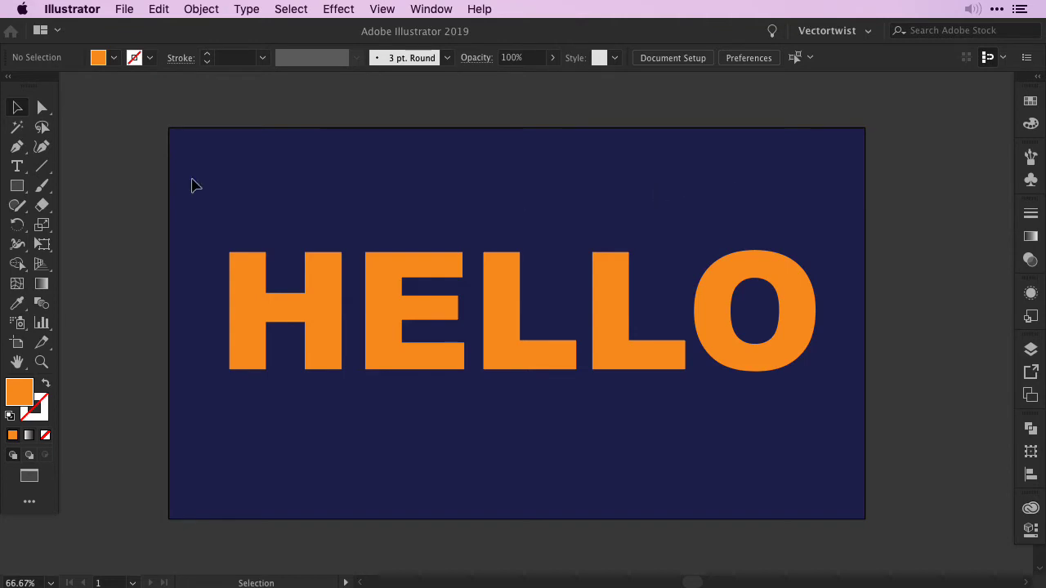
Draw a thin light-green bar across the top of HELLO
click(1030, 100)
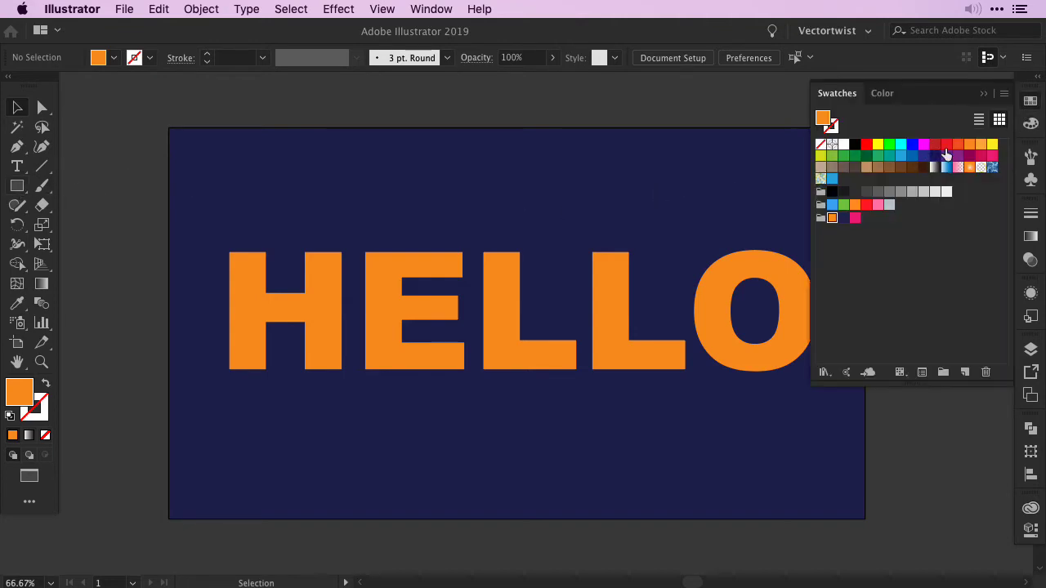
click(832, 156)
click(984, 93)
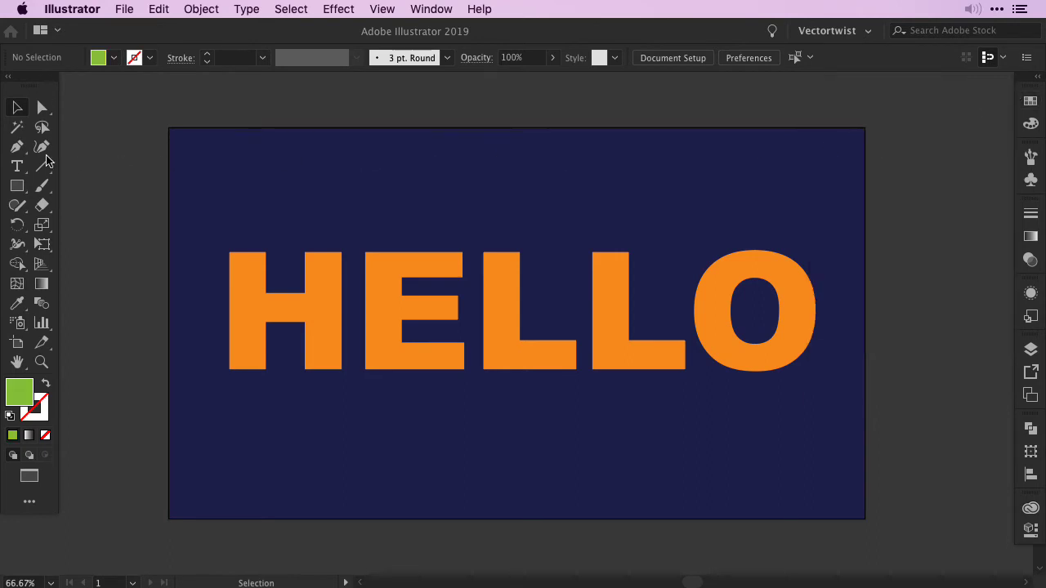
click(16, 186)
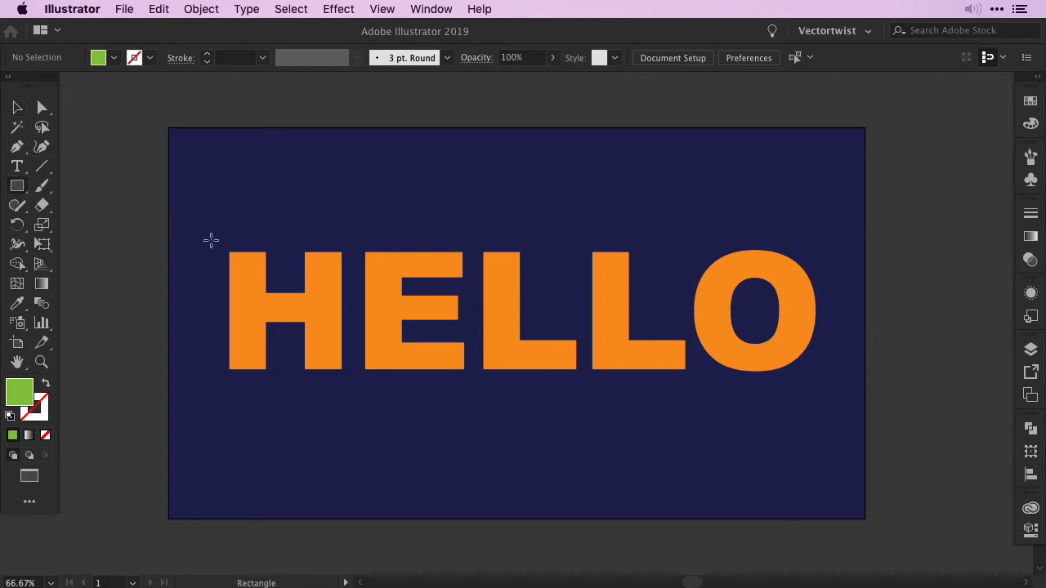
drag(208, 238, 841, 239)
key(v)
click(886, 237)
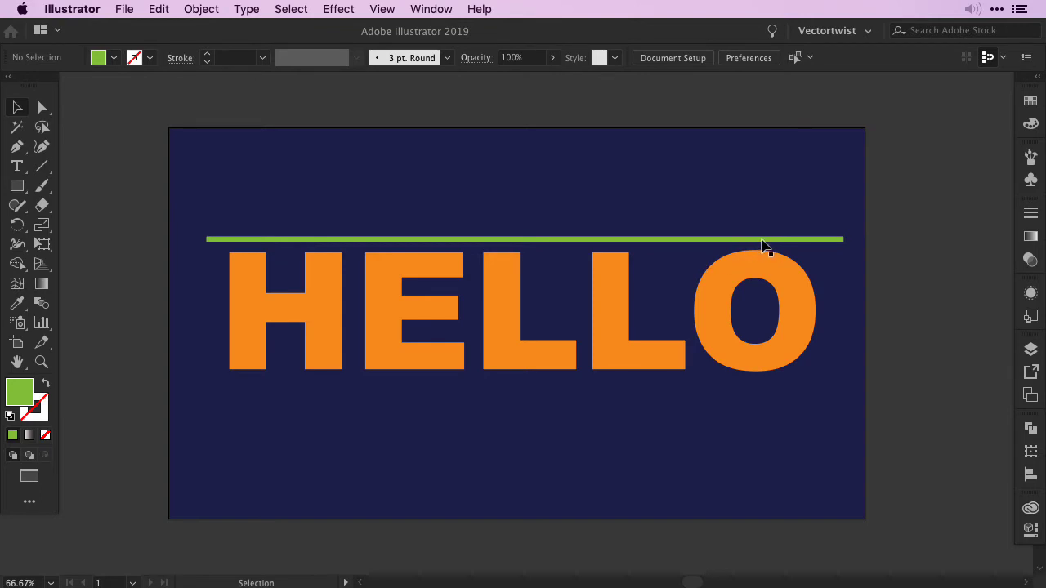
Duplicate the bar into an evenly spaced stack of stripes and nudge them down slightly
drag(762, 244, 760, 252)
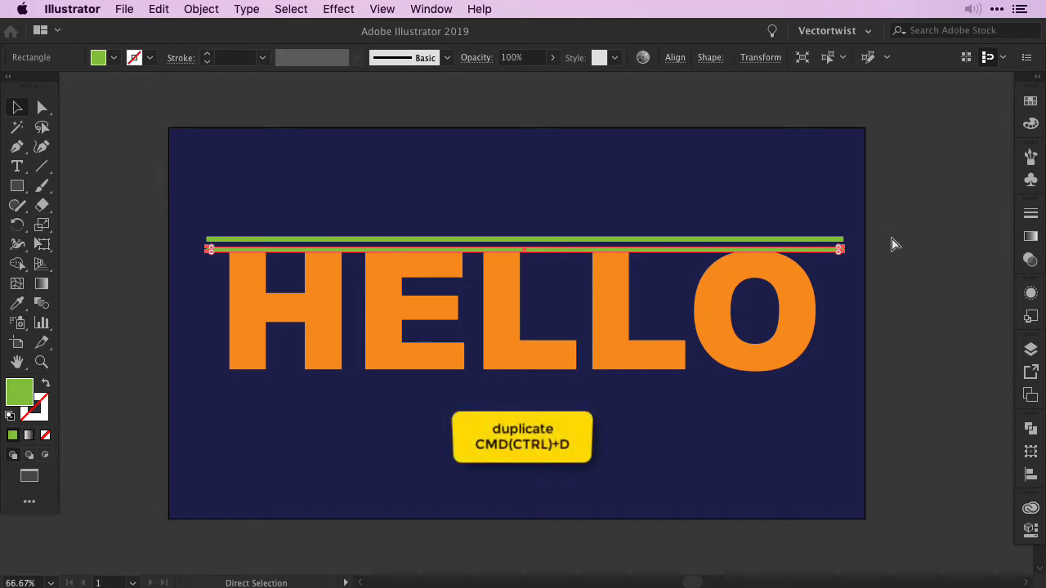
key(super+d)
key(super+d)
key(super+d)
key(super+d)
key(super+d)
key(super+shift+a)
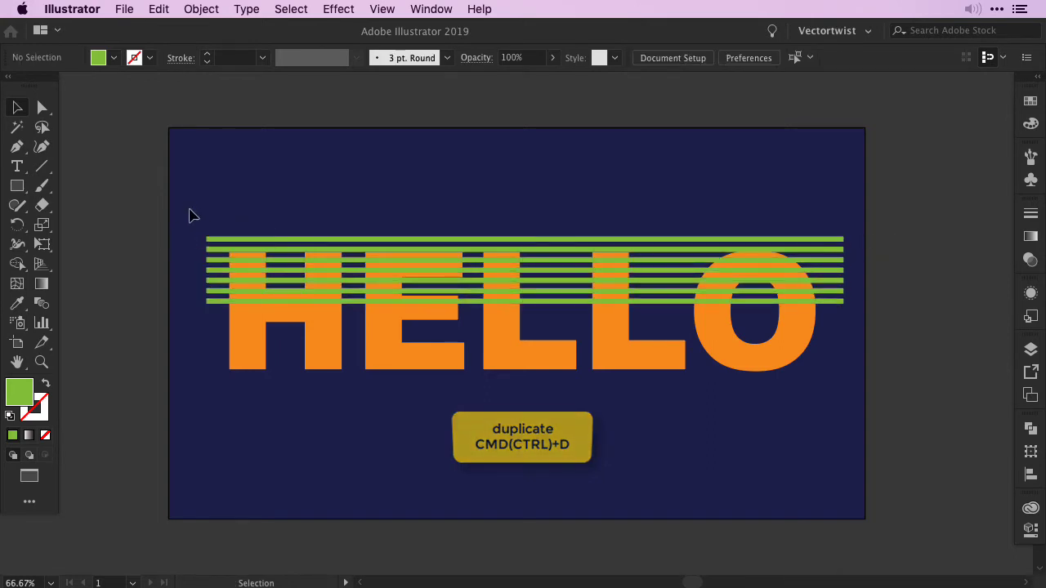
drag(191, 217, 227, 329)
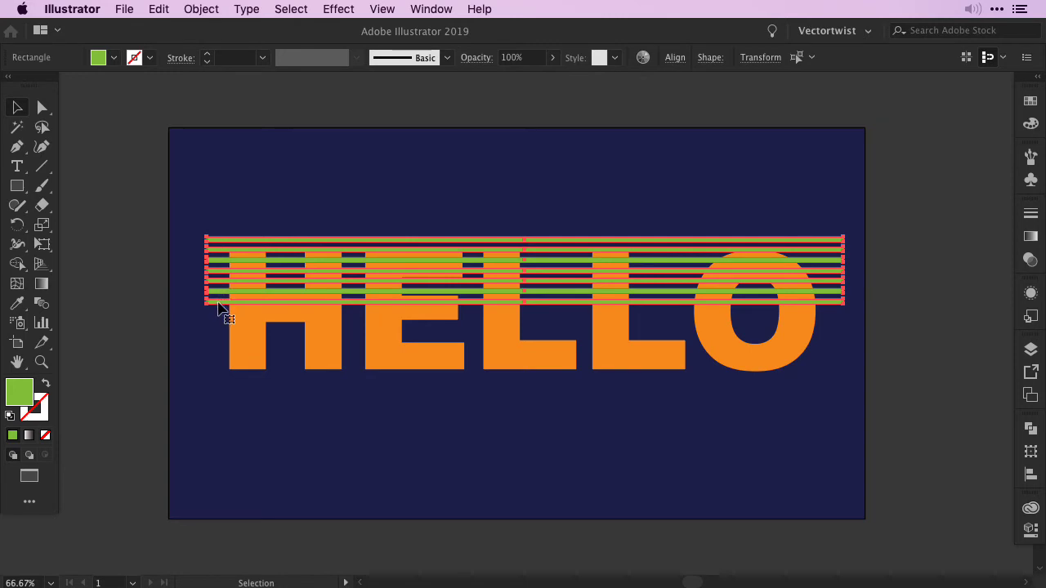
key(shift+Down)
key(shift+Down)
key(shift+Down)
key(shift+Down)
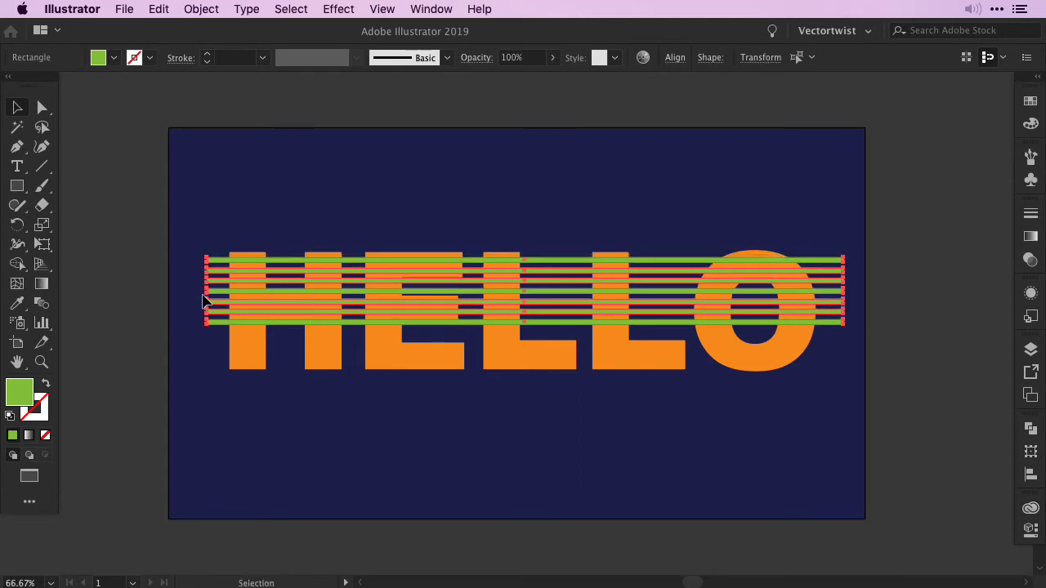
click(868, 327)
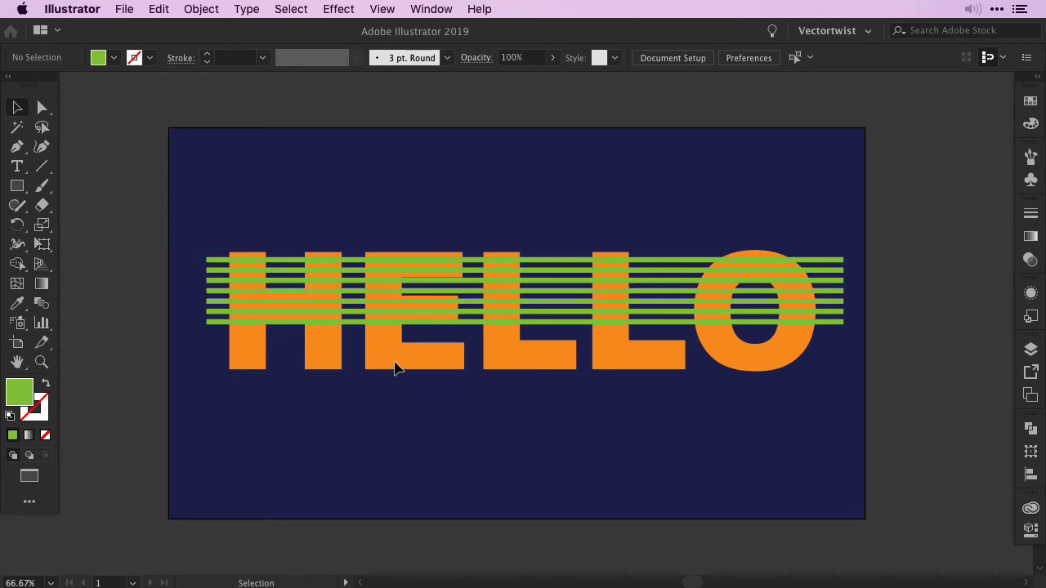
Unlock HELLO, select it with the stripes, and apply Pathfinder Minus Front as a compound shape
click(201, 9)
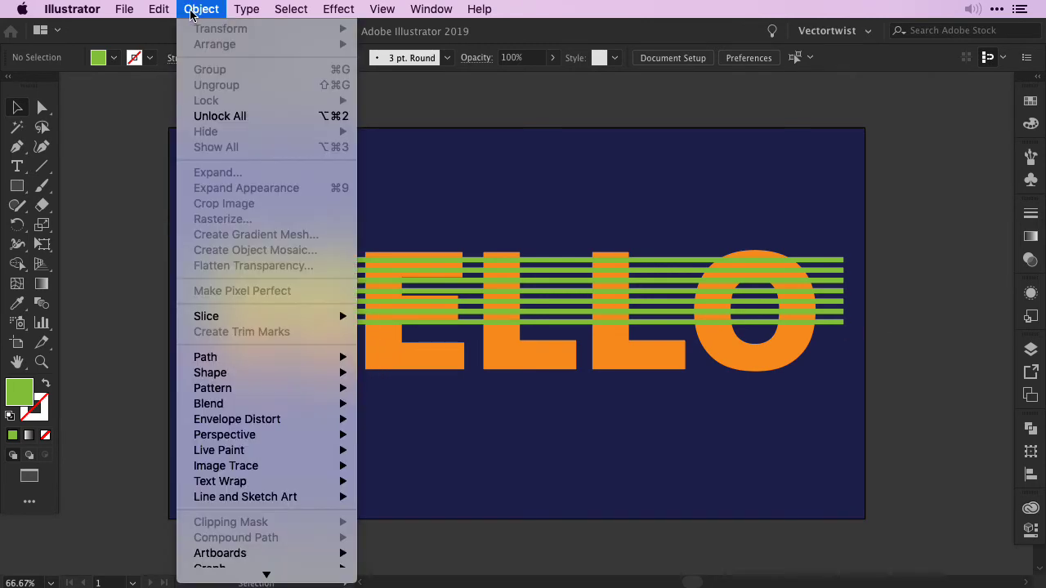
click(239, 116)
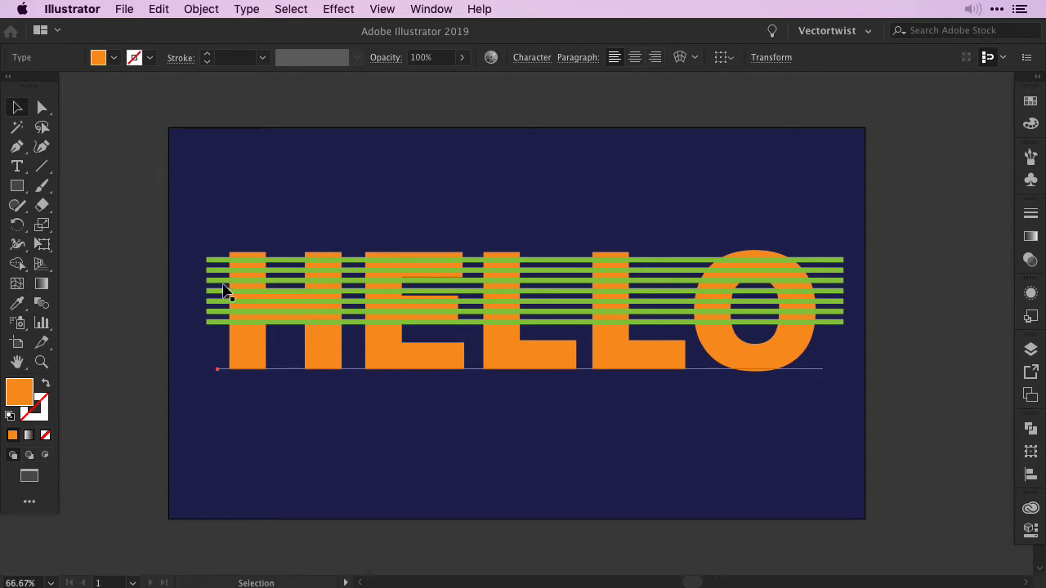
drag(137, 194, 905, 410)
drag(905, 410, 905, 413)
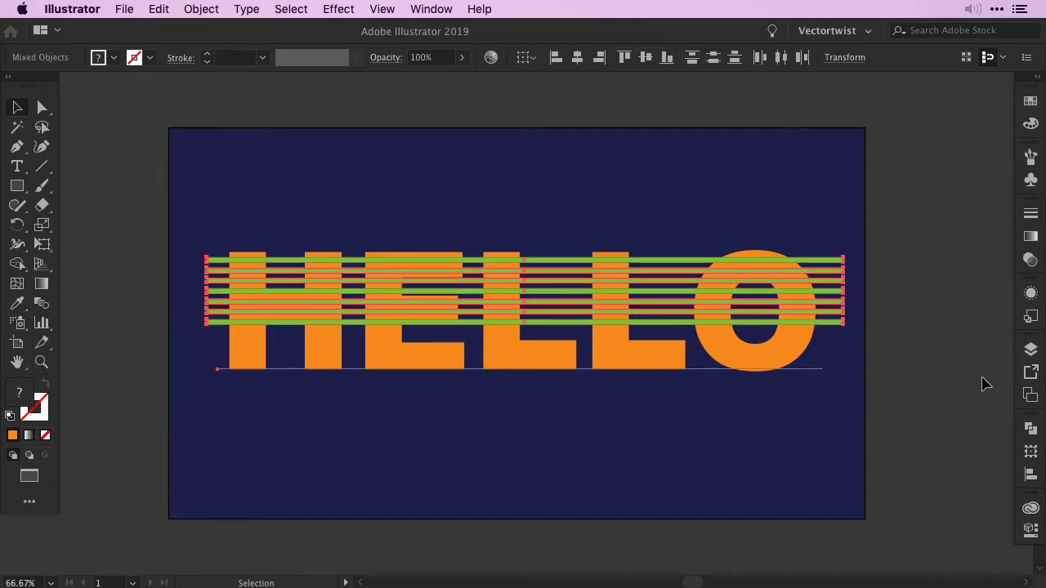
click(1031, 431)
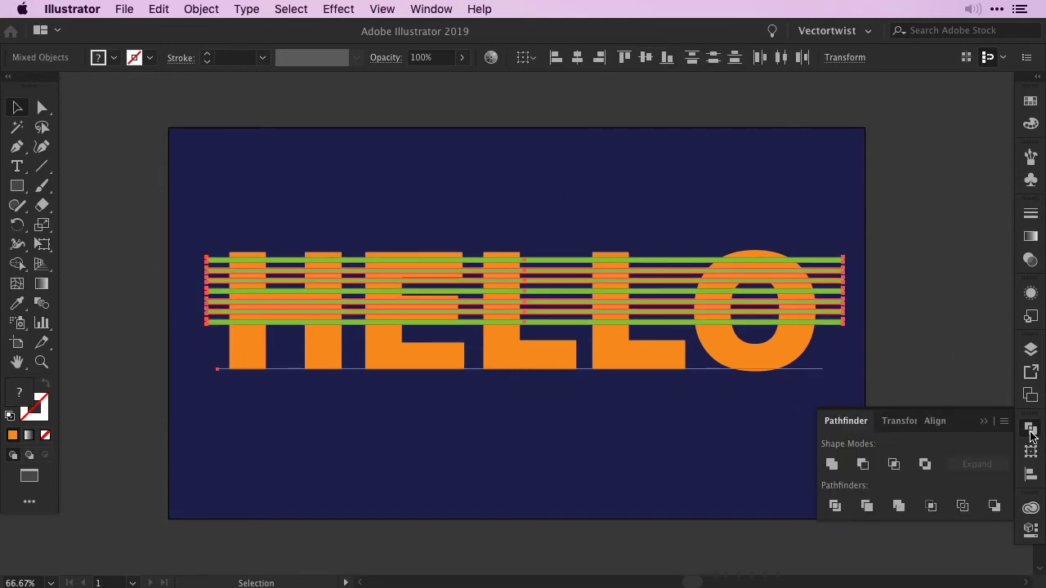
alt+click(863, 464)
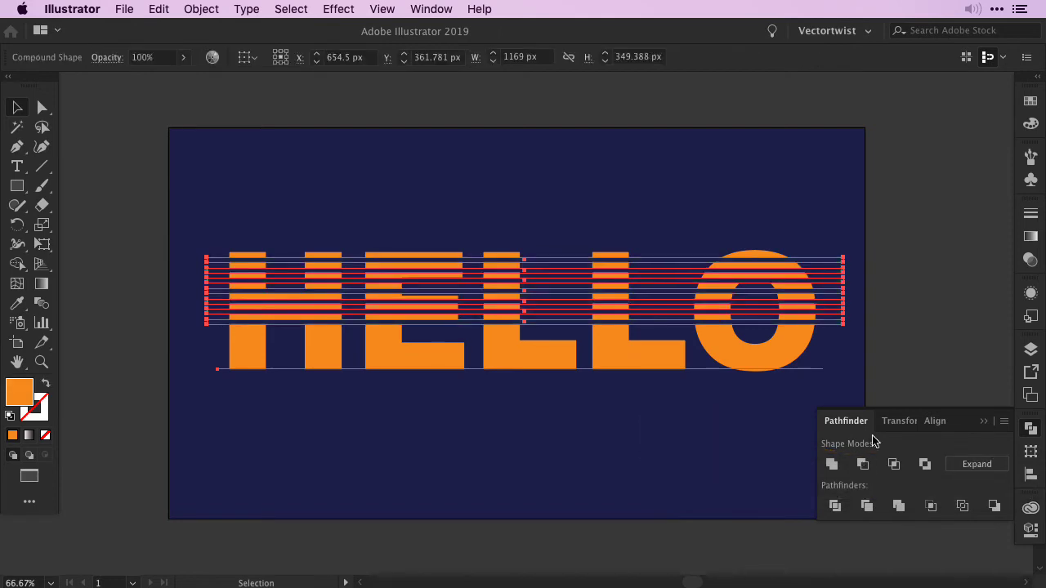
Select the sliced HELLO compound shape and collapse the Pathfinder panel
click(908, 287)
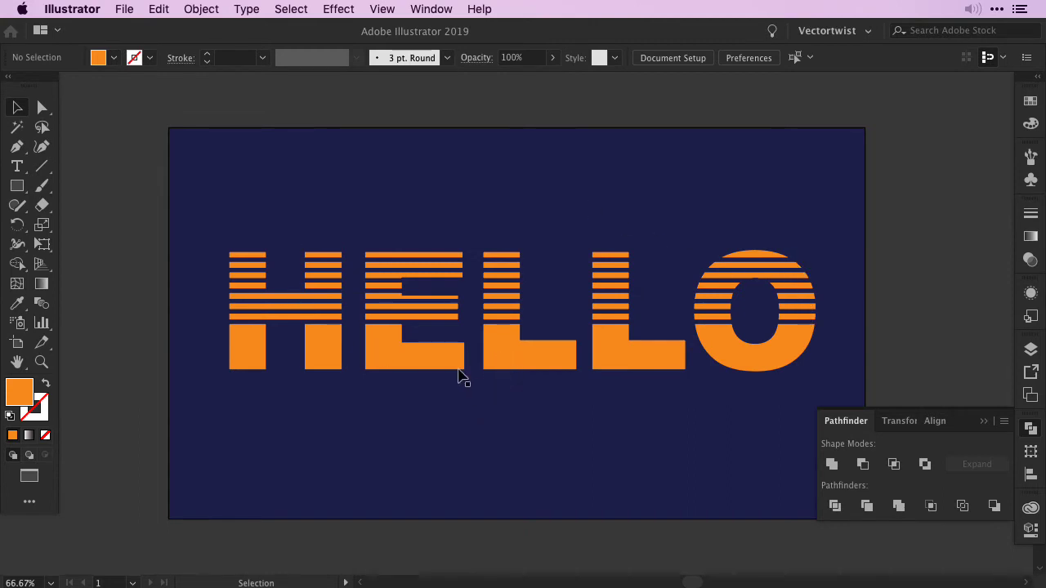
click(524, 365)
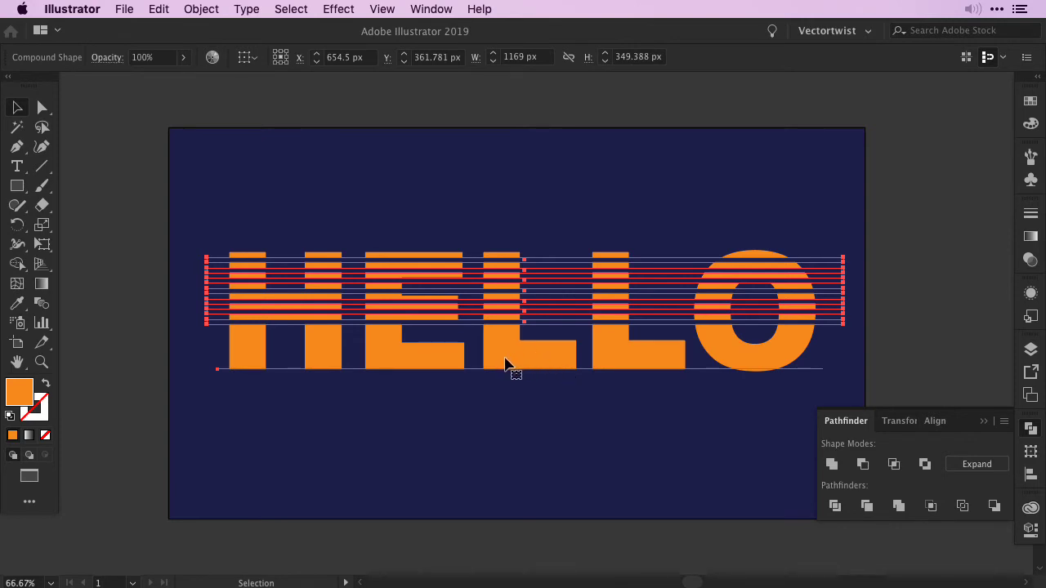
click(555, 368)
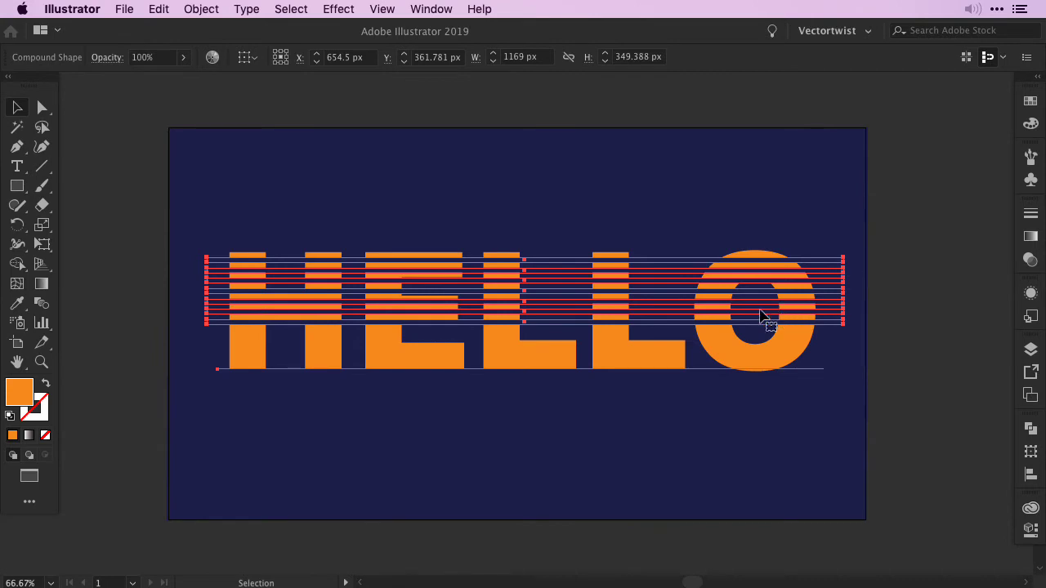
Apply a 3D Extrude & Bevel to HELLO using the Isometric Right position
click(347, 10)
mouse_move(427, 110)
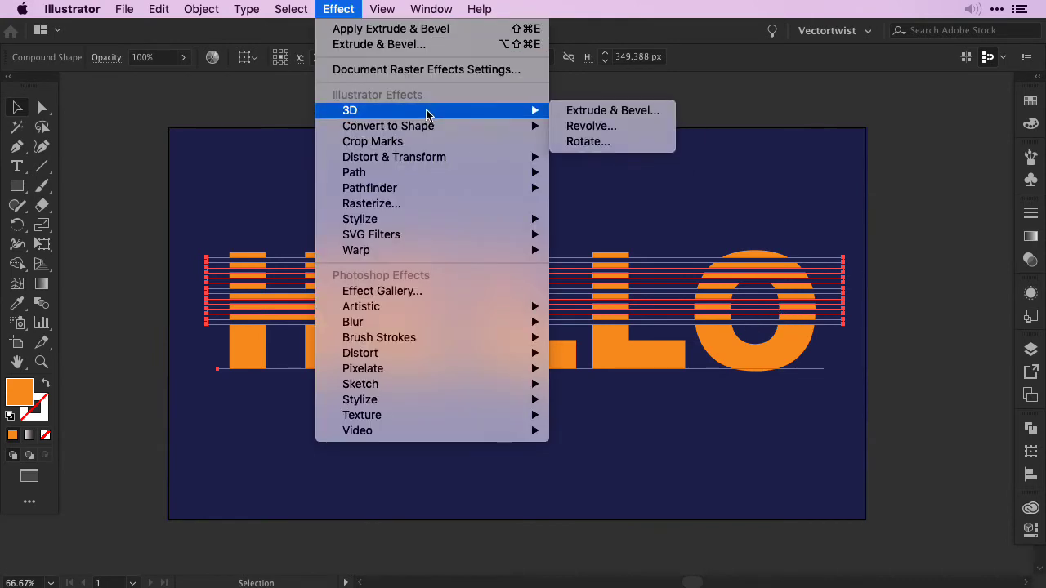
click(611, 118)
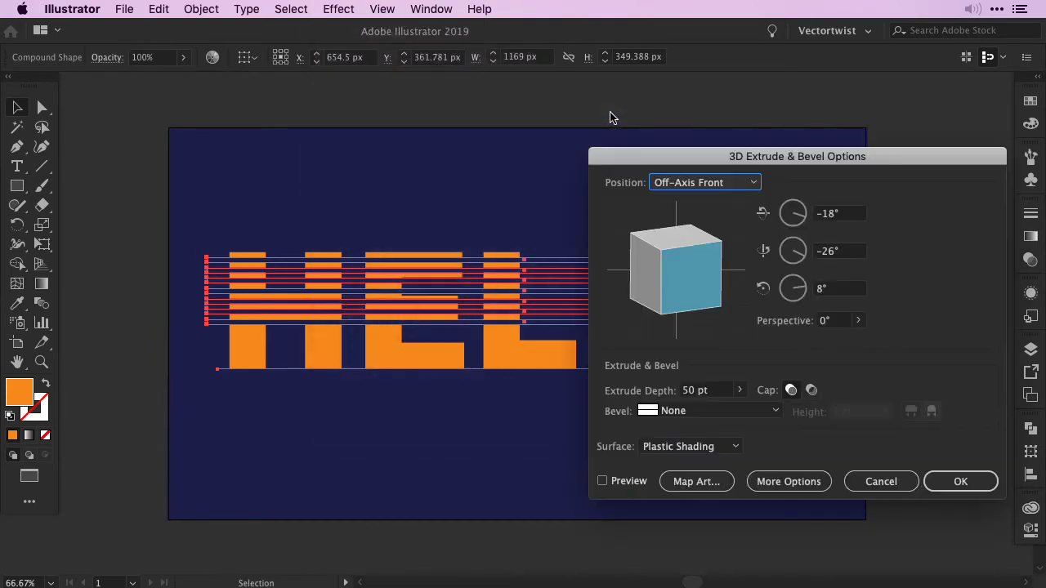
drag(845, 166, 839, 143)
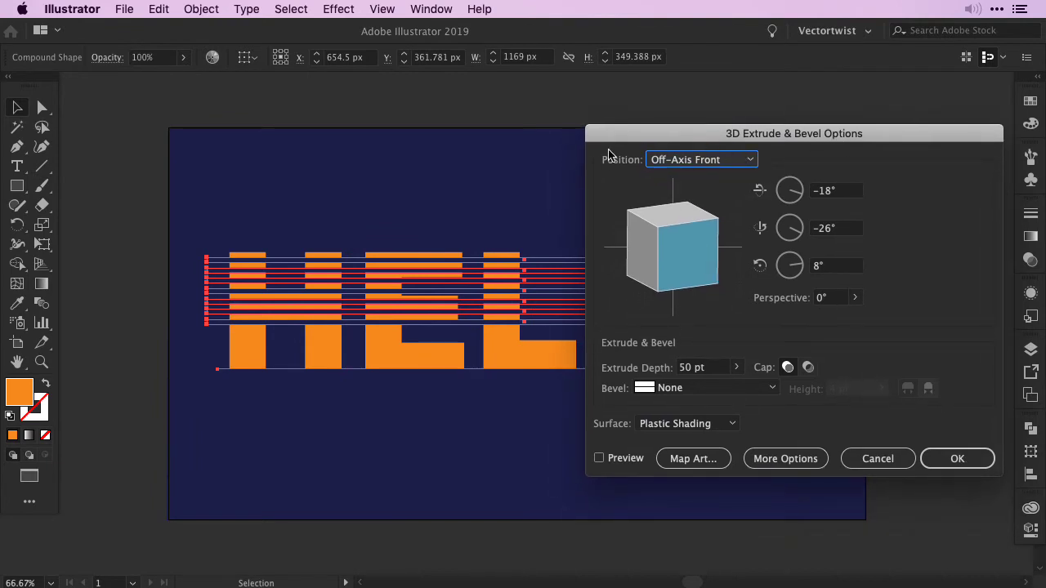
click(733, 166)
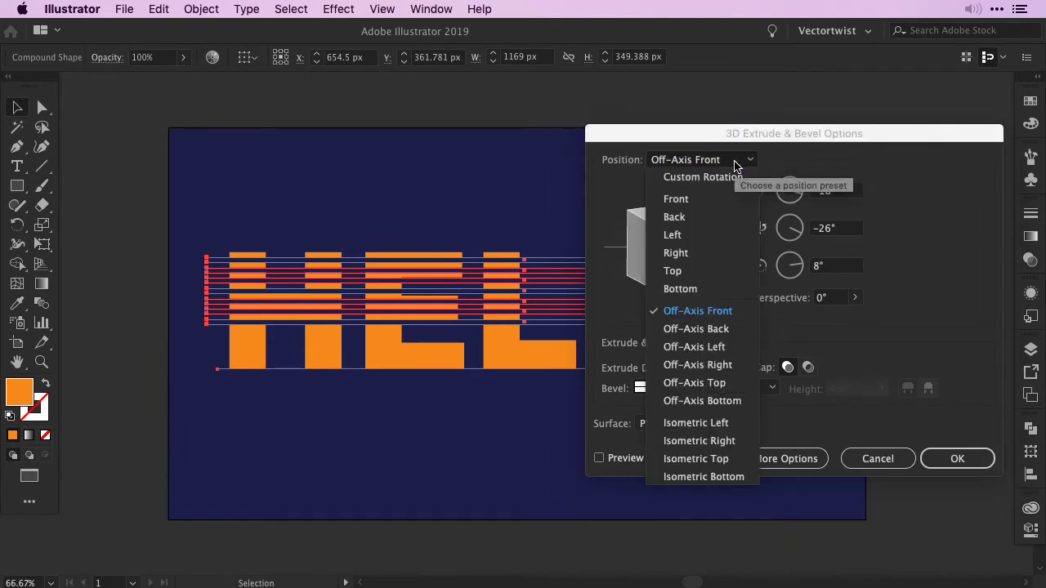
click(723, 442)
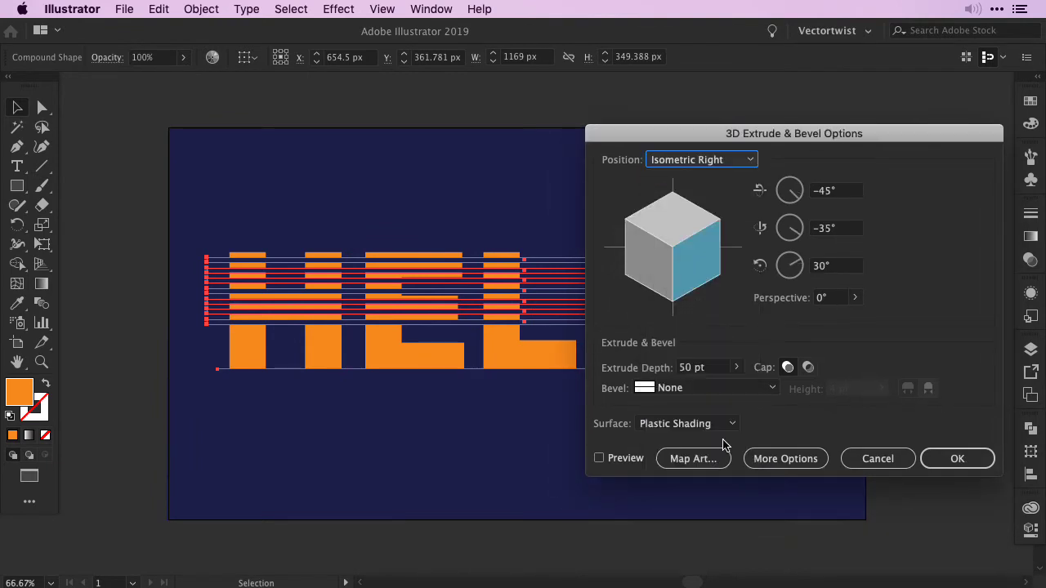
click(599, 459)
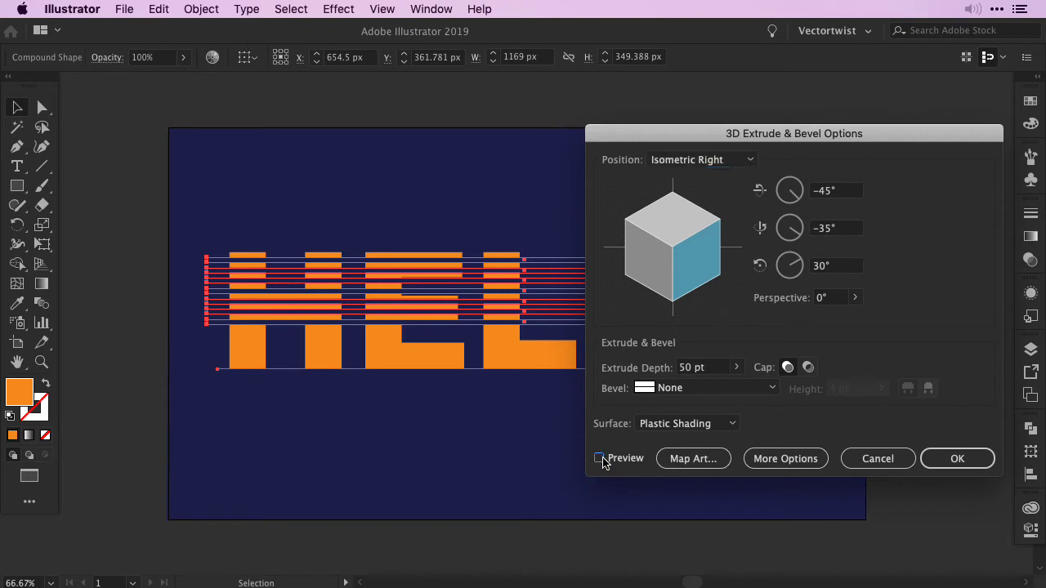
click(955, 458)
click(938, 444)
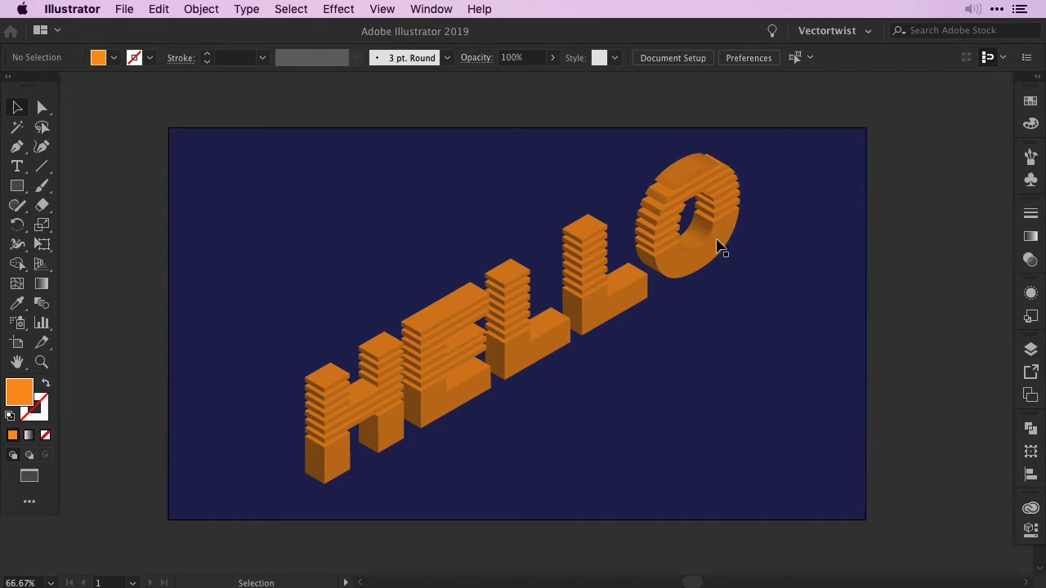
click(535, 357)
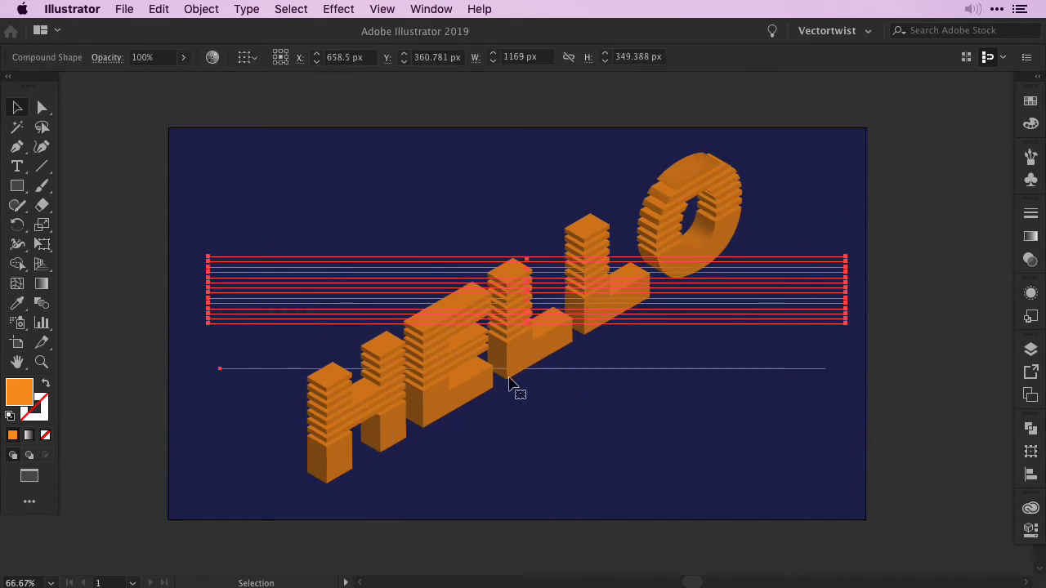
key(t)
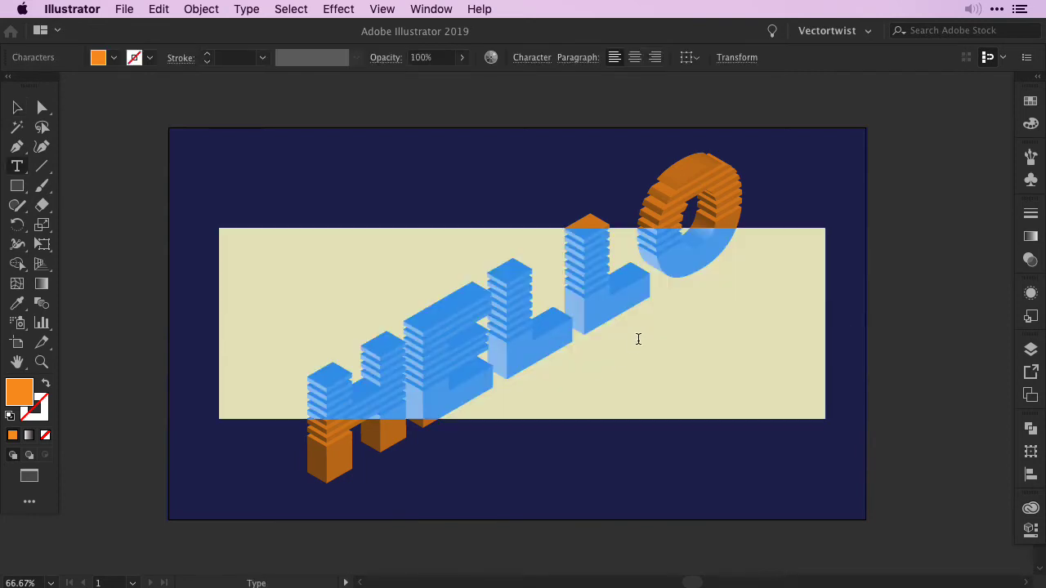
text(WORD)
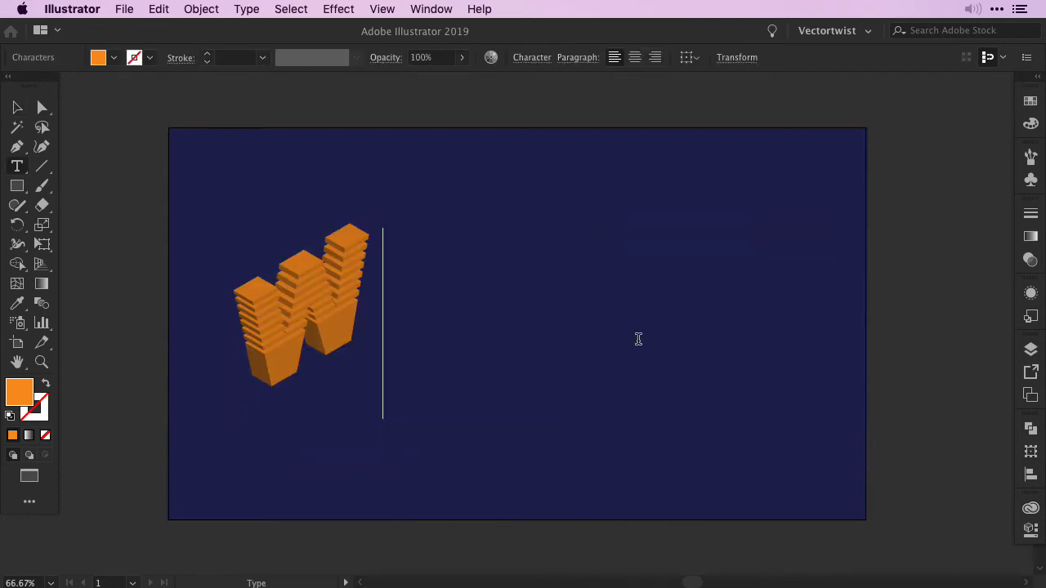
click(17, 107)
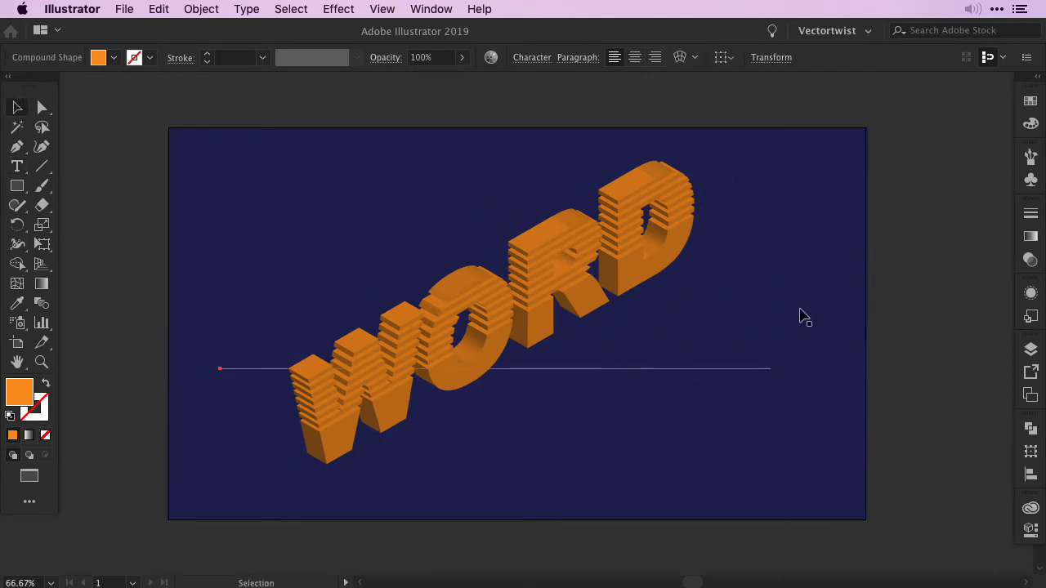
key(super+z)
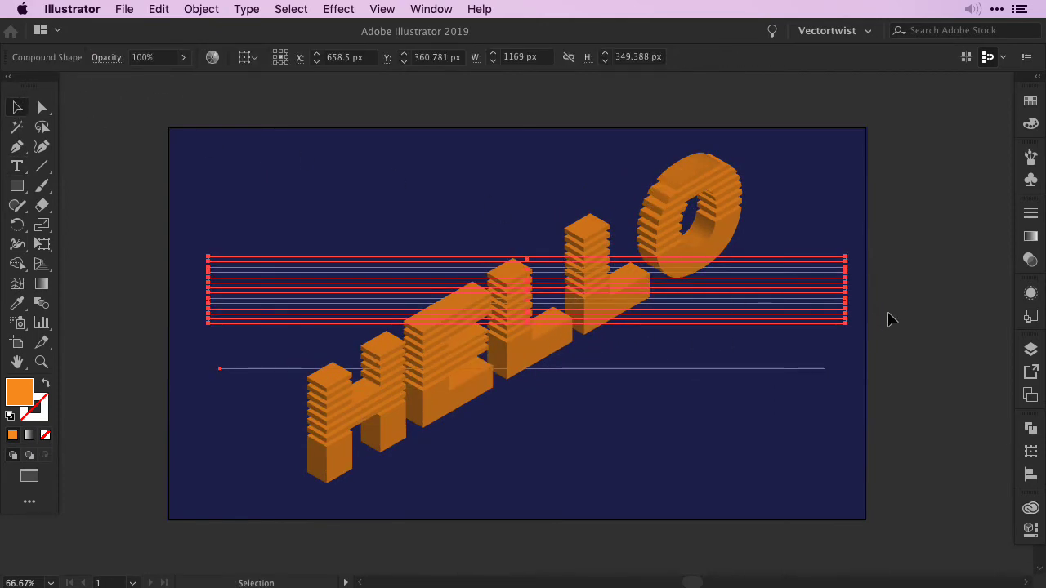
Give the 3D HELLO artwork a pink stroke from the Swatches panel
click(42, 406)
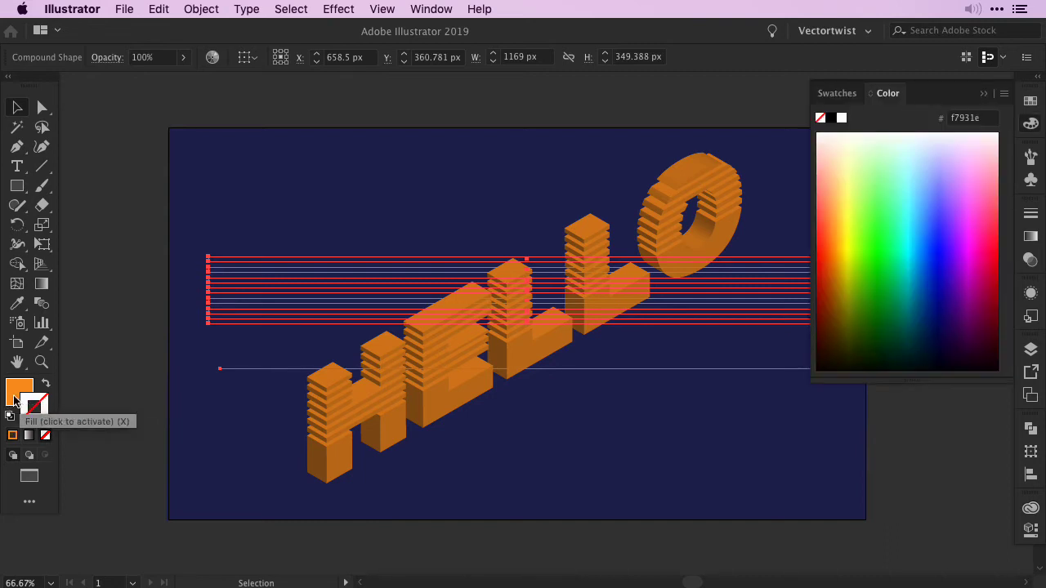
click(982, 94)
click(1031, 104)
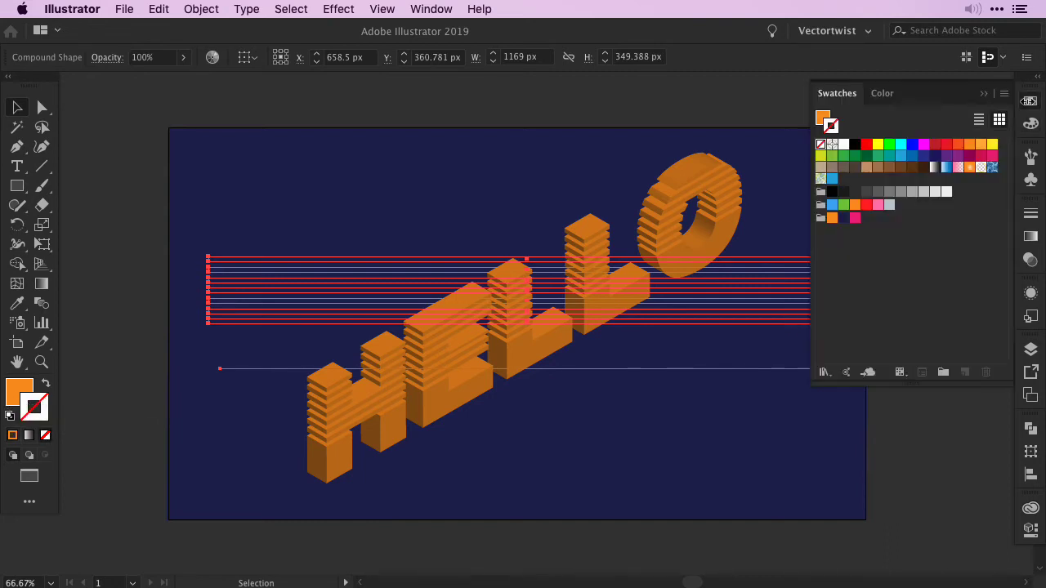
click(855, 219)
click(935, 456)
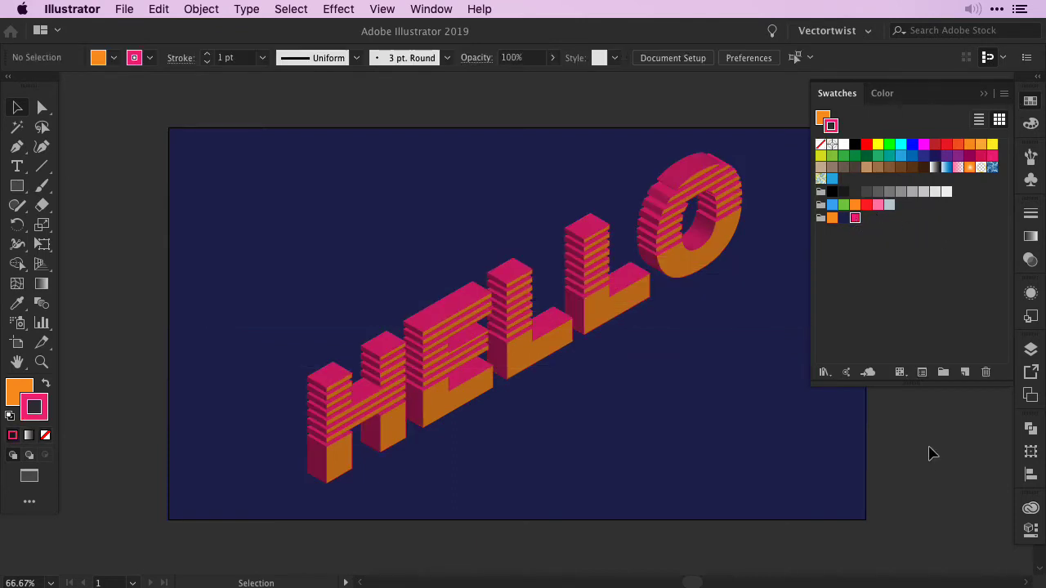
click(983, 93)
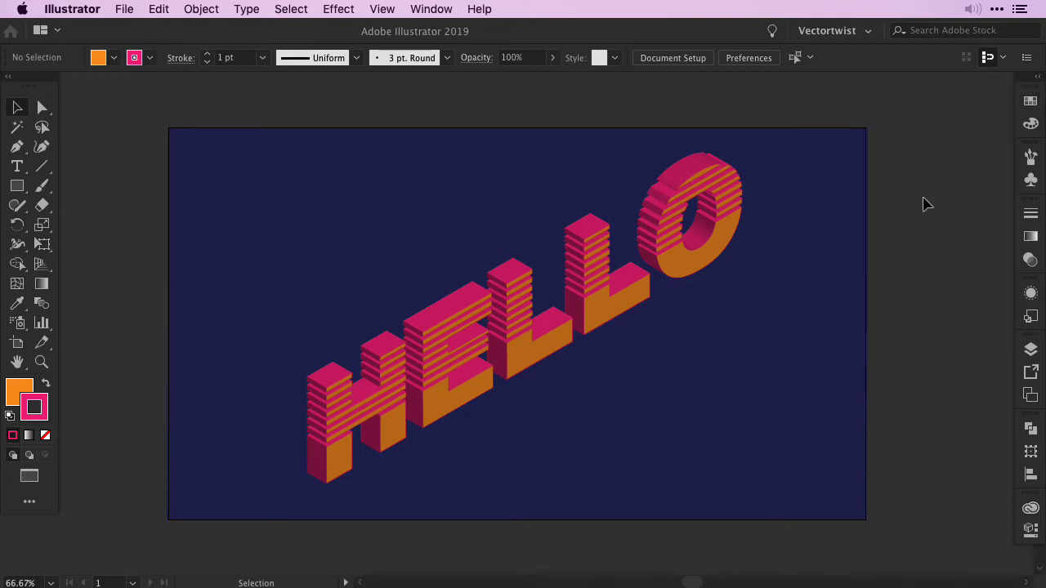
Inside the HELLO compound shape, rotate the stripe rectangles about 8 degrees in outline view
click(530, 362)
double_click(530, 359)
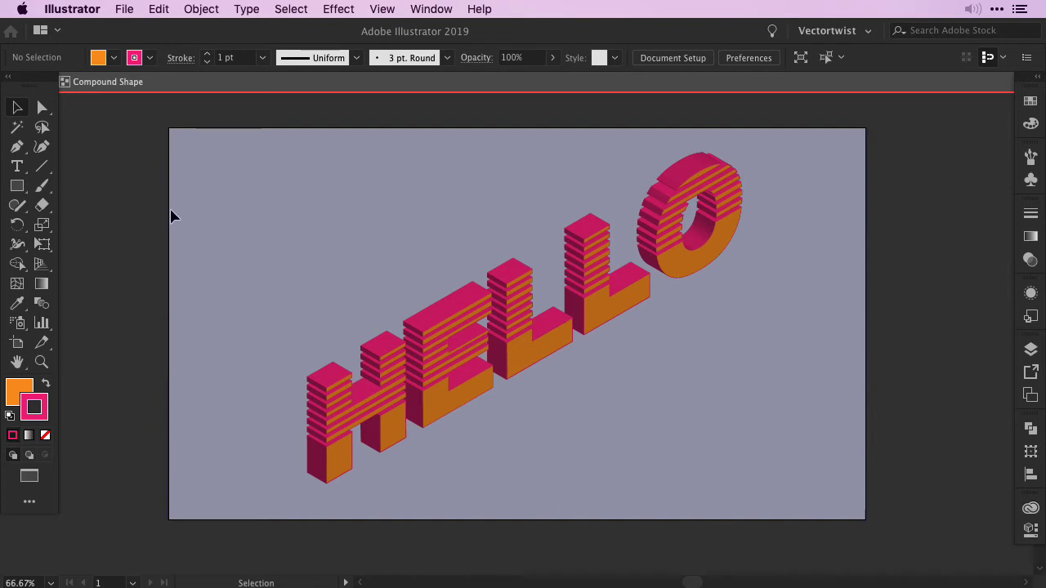
key(super+y)
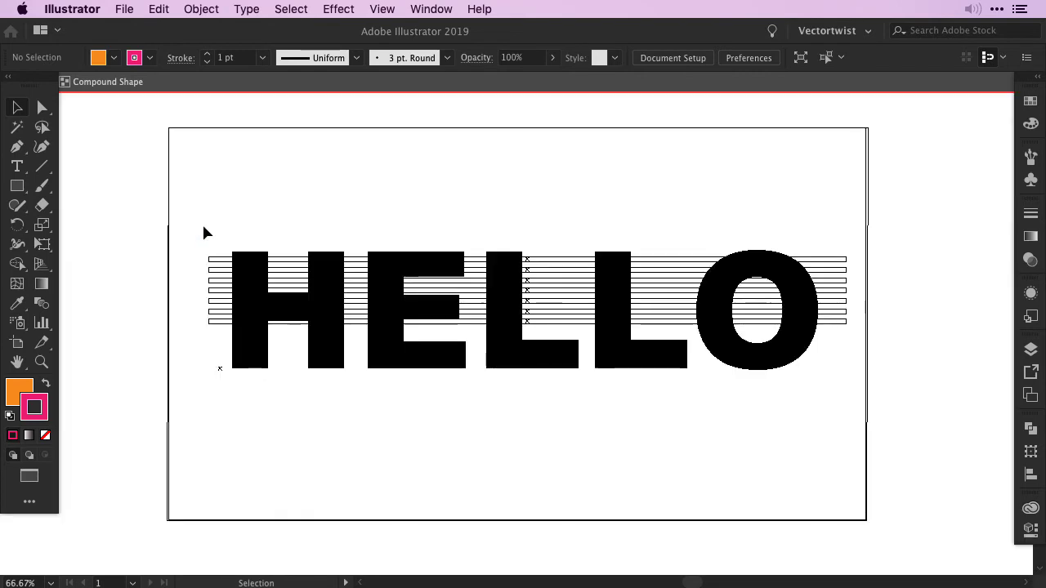
drag(841, 261, 830, 341)
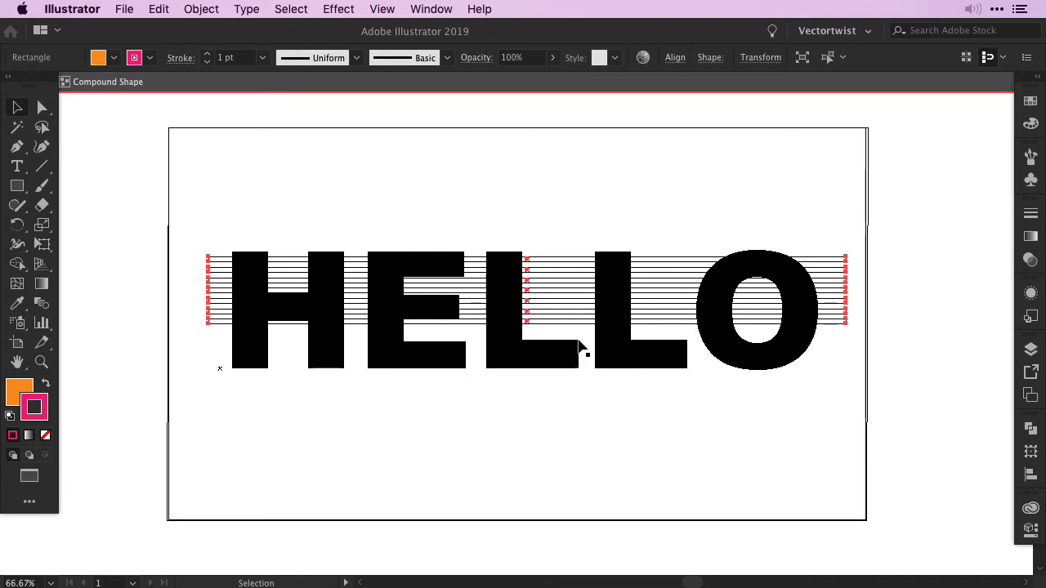
key(e)
drag(724, 234, 700, 196)
key(v)
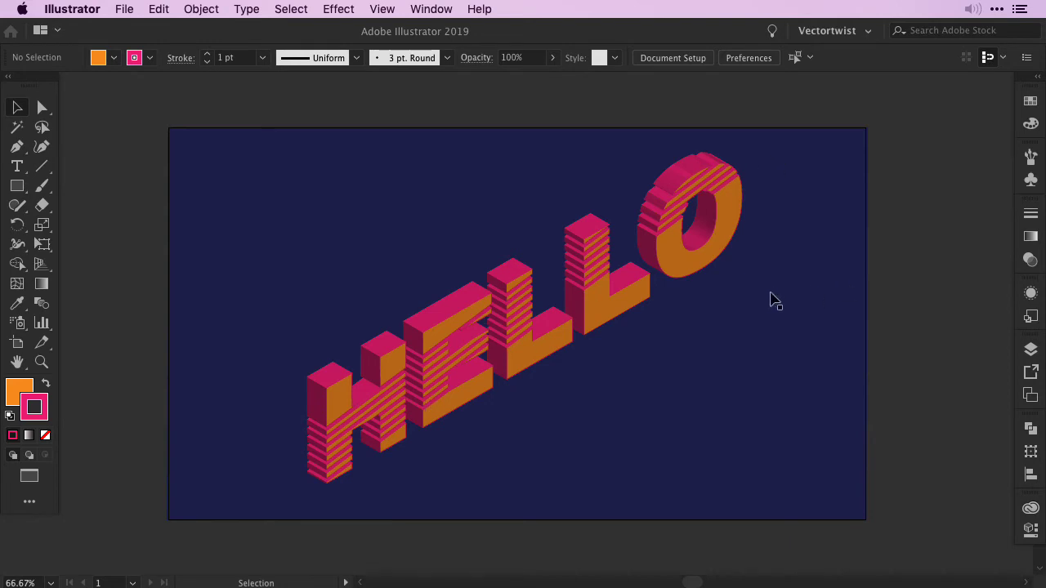
key(a)
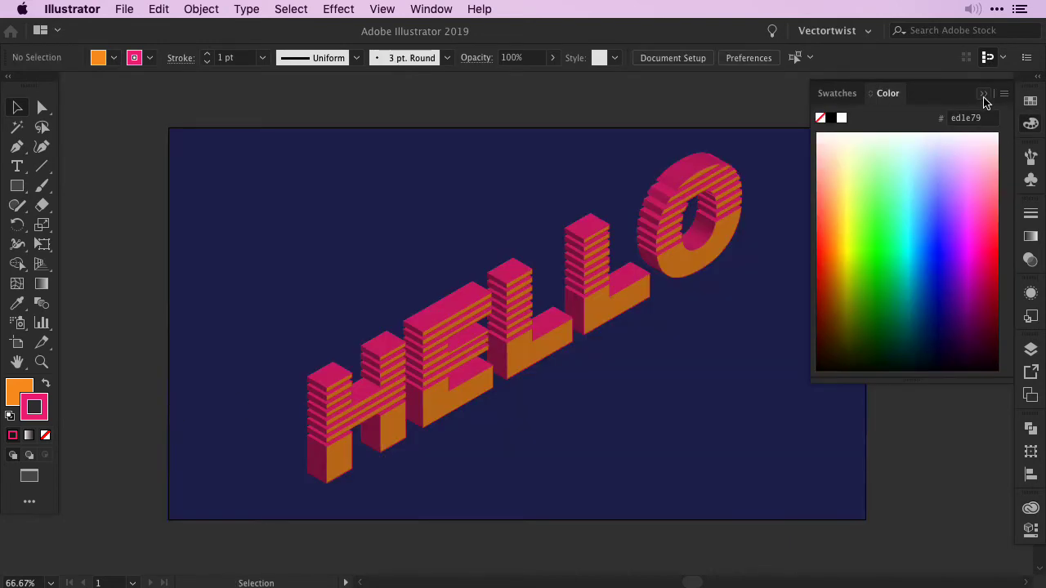
click(984, 95)
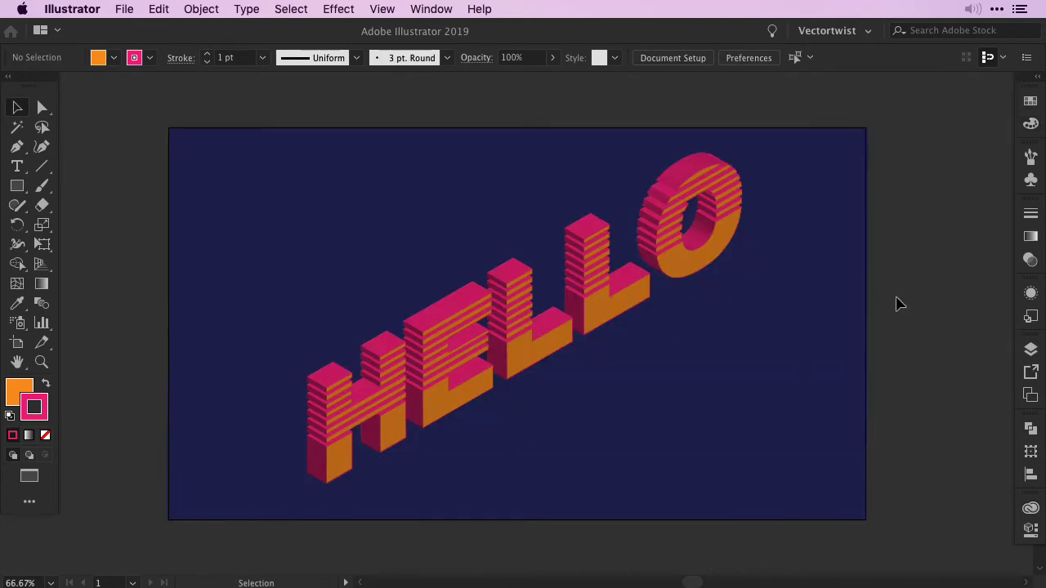
View the artwork at actual size and remove the orange Hello lettering's stroke
key(super+1)
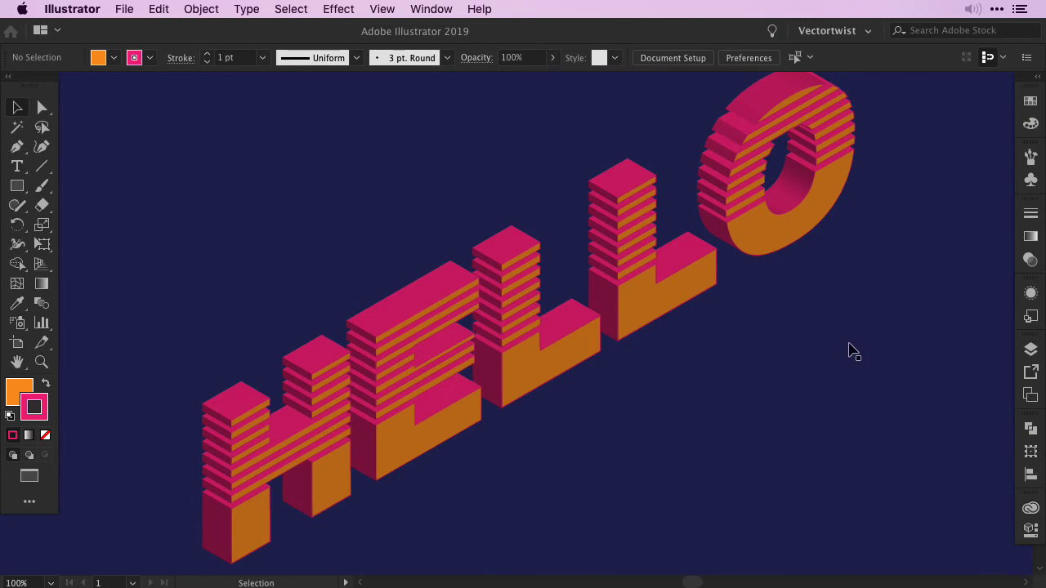
key(/)
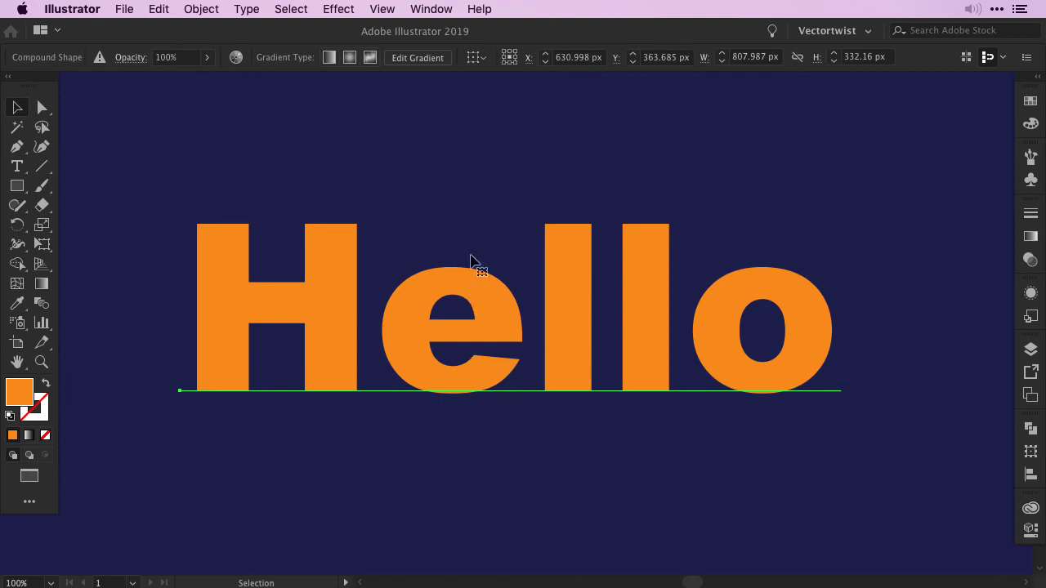
Reveal the hidden cyan diagonal stripe shapes, then deselect them
key(a)
key(super+f)
key(v)
click(488, 221)
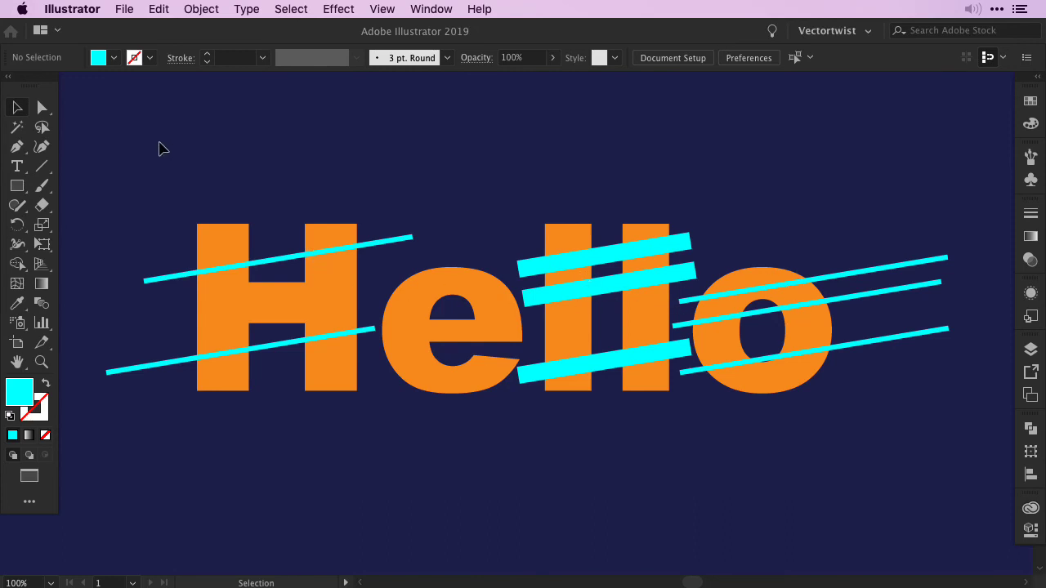
Select the Hello and stripes together and subtract the stripes with Minus Front as a compound shape
drag(146, 136, 841, 438)
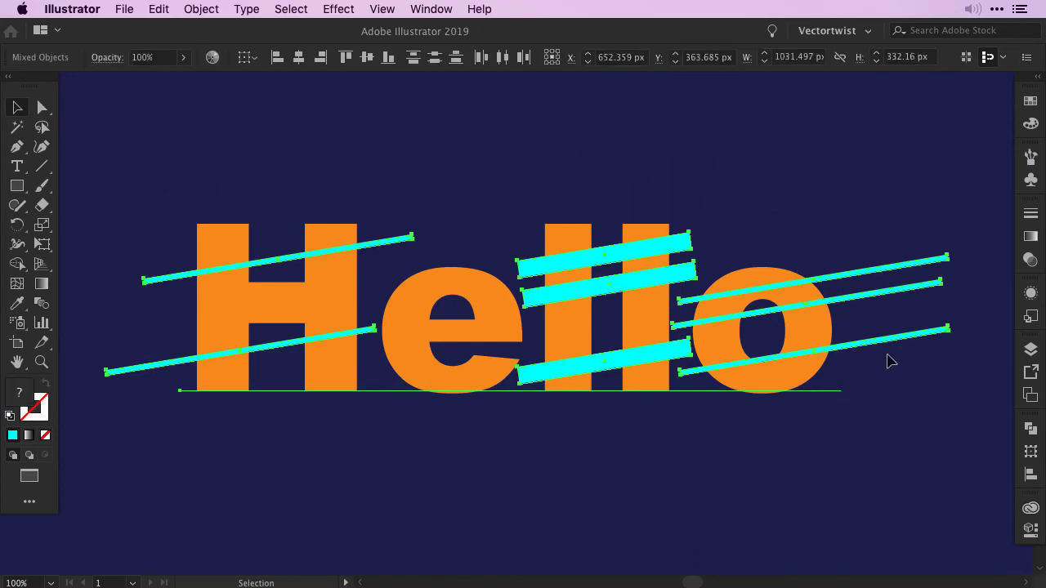
click(1029, 430)
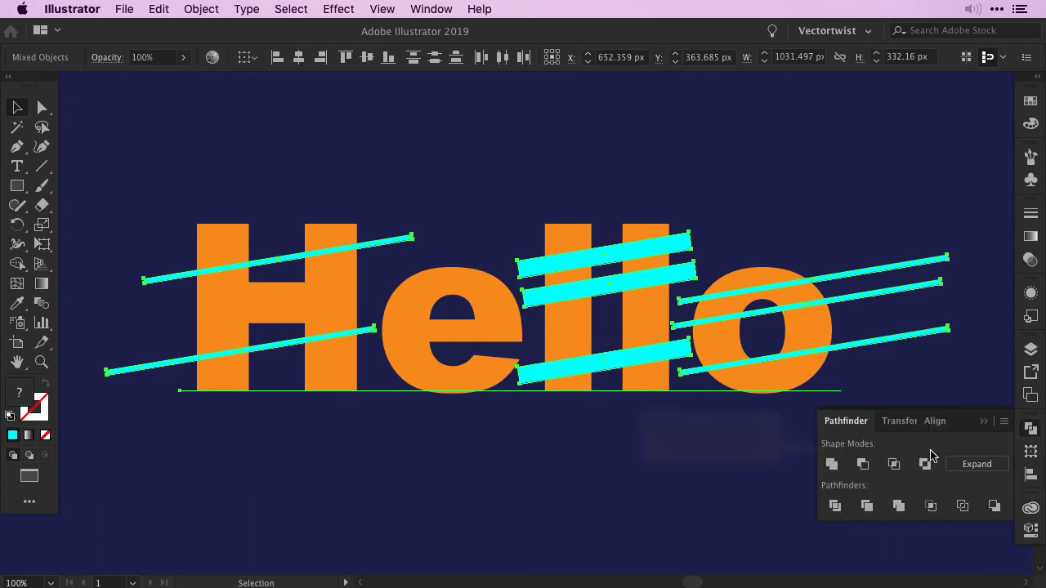
alt+click(863, 464)
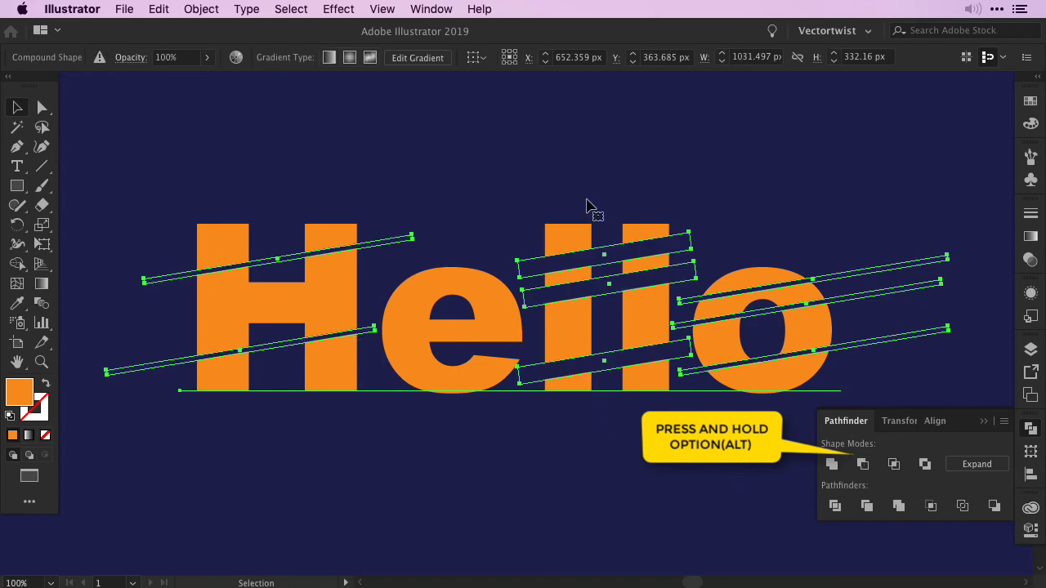
click(470, 169)
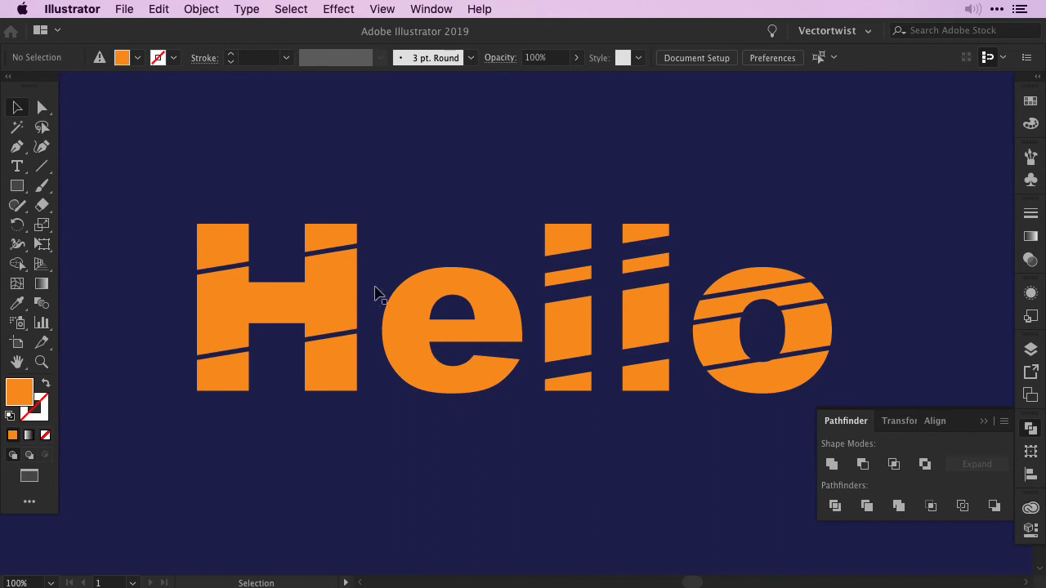
Extrude the sliced Hello 50 pt from Isometric Top, rotated to a custom 46°/−33°/27° angle
click(650, 390)
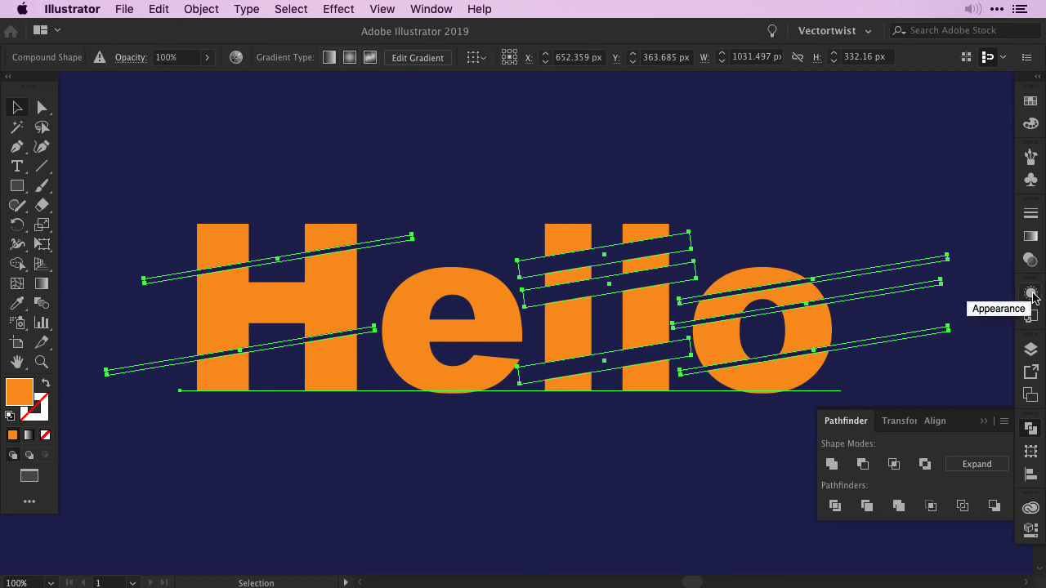
click(519, 325)
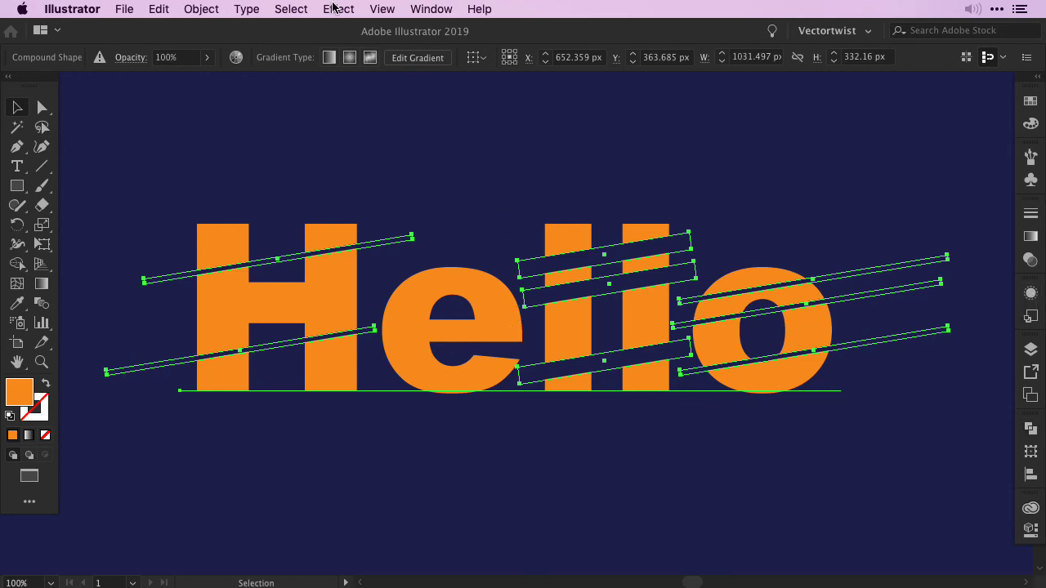
click(335, 9)
mouse_move(444, 112)
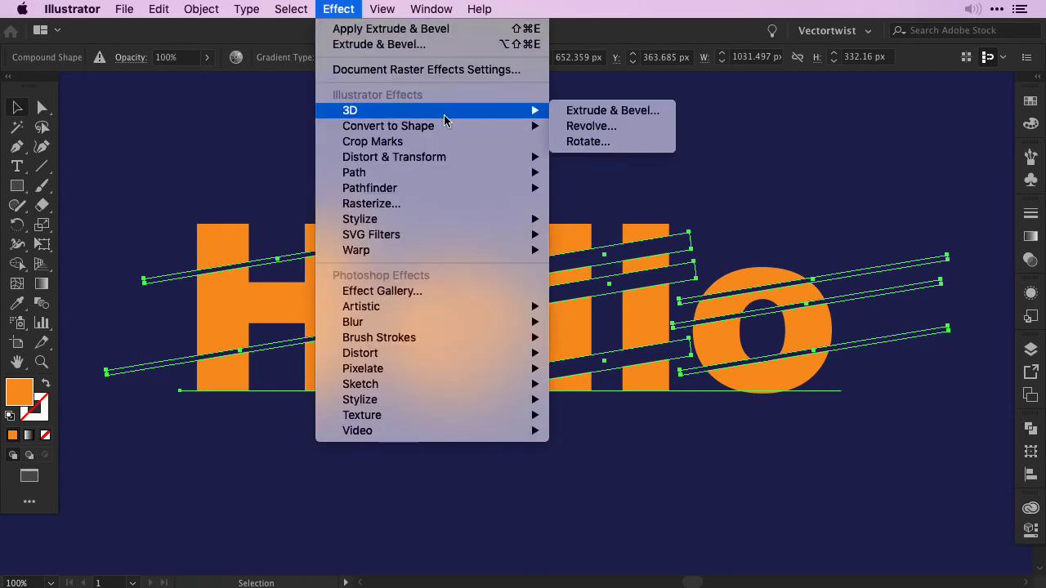
click(578, 116)
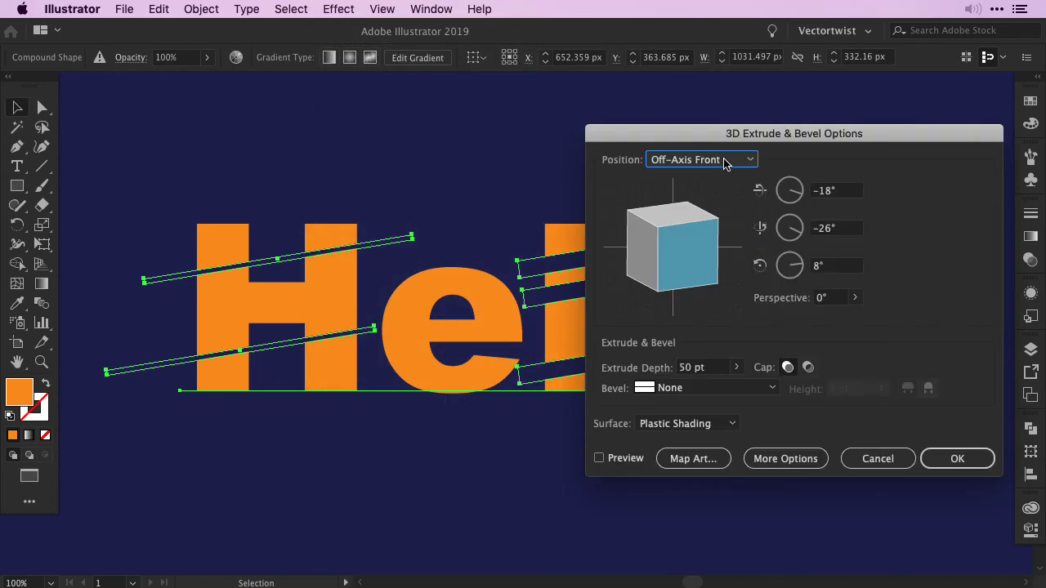
click(725, 161)
click(727, 461)
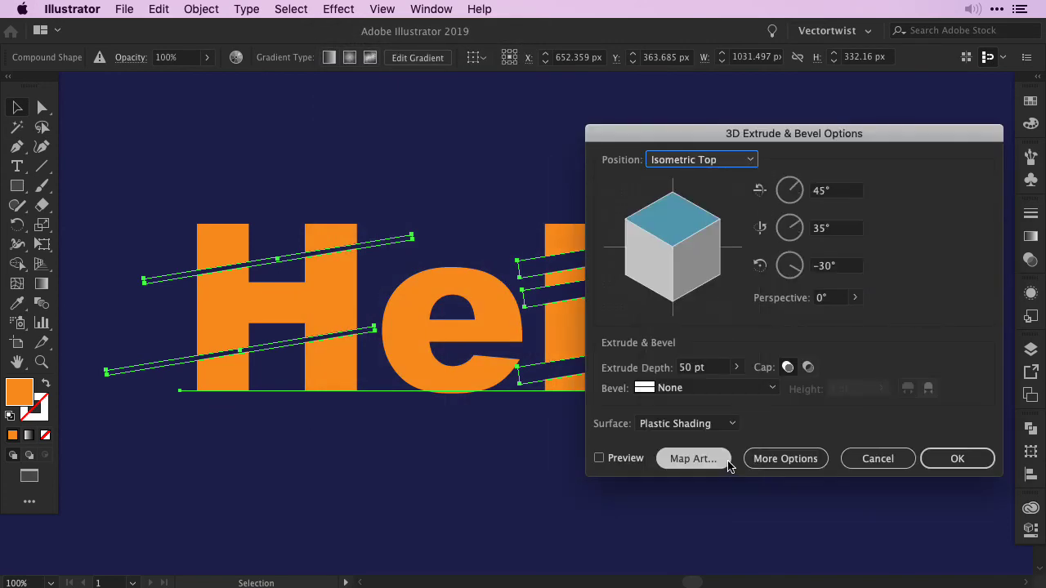
click(601, 458)
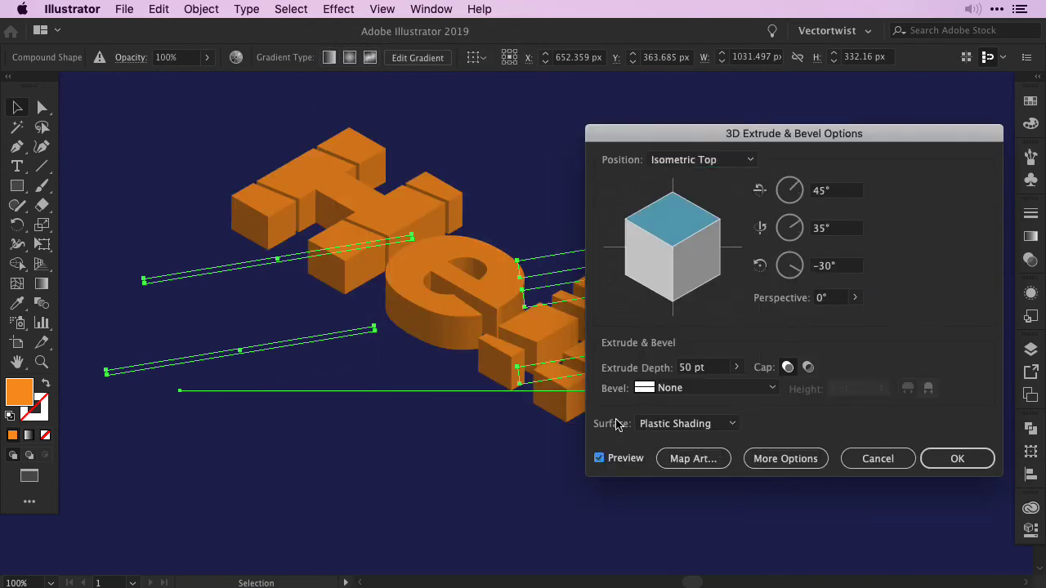
drag(702, 237, 734, 244)
click(952, 459)
click(733, 479)
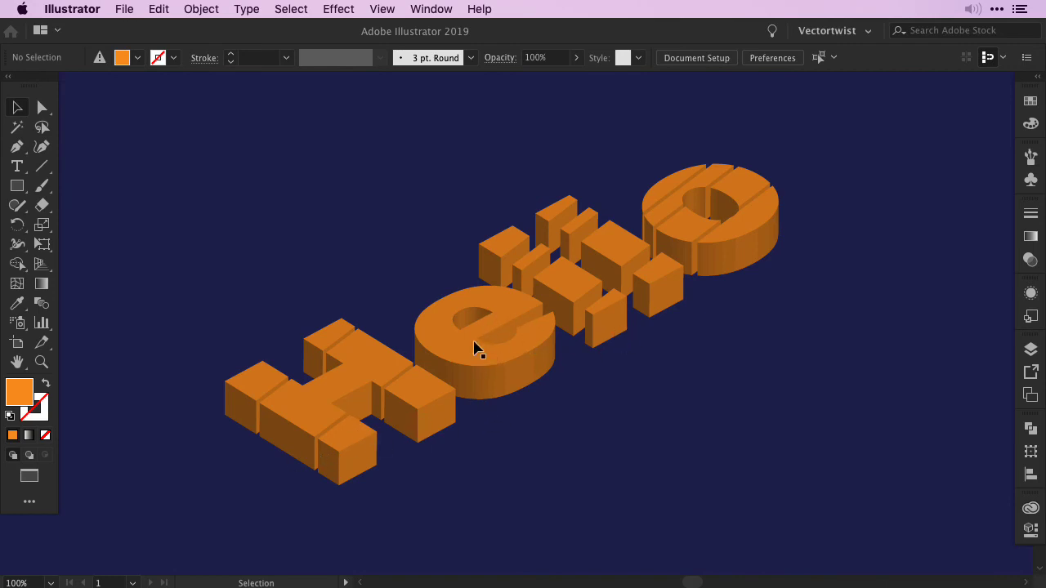
Turn on the purple stroke in the lettering's appearance to colour the 3D sides
click(475, 369)
click(1030, 294)
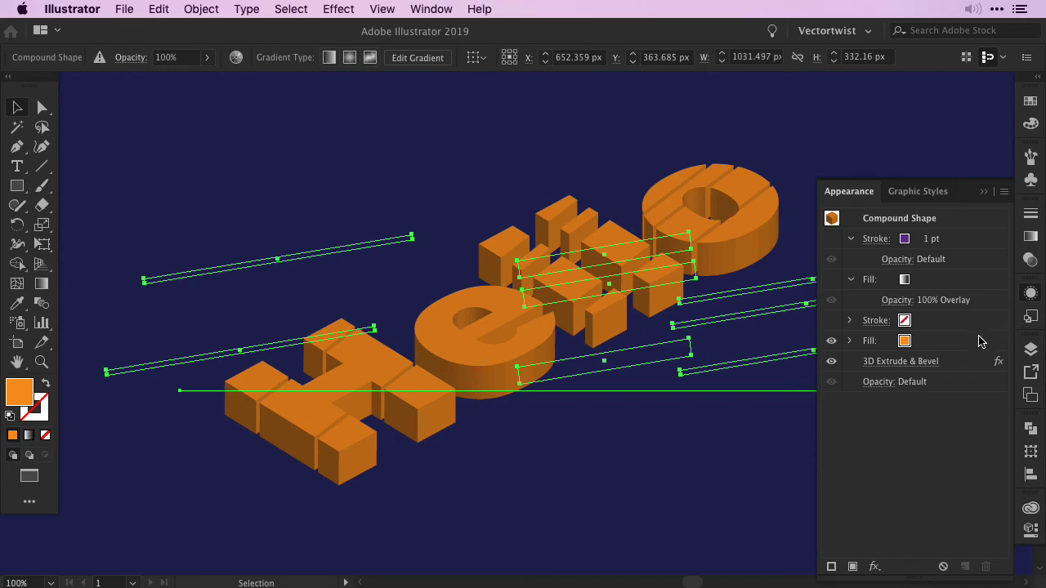
click(831, 243)
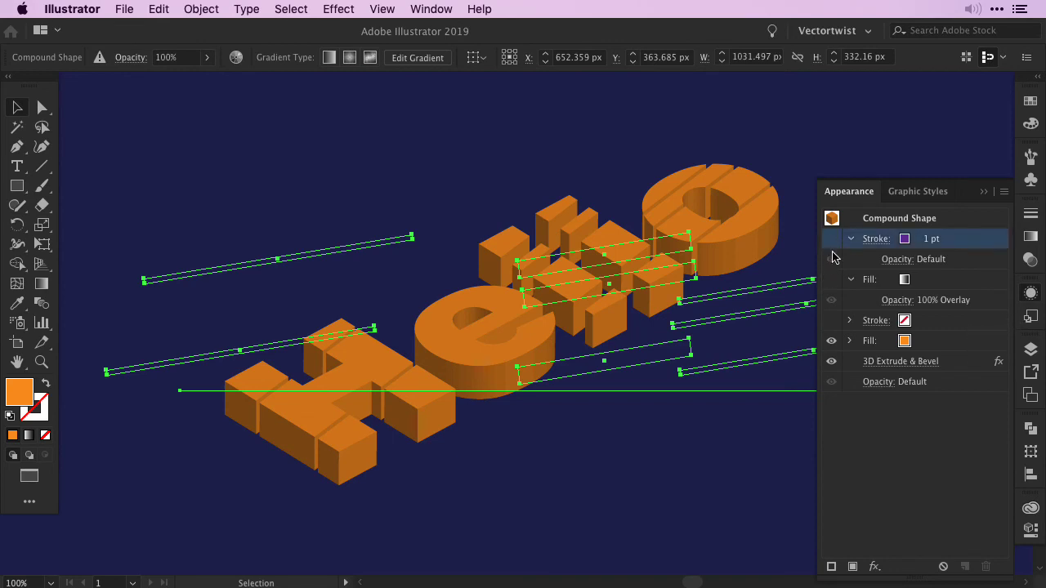
click(831, 240)
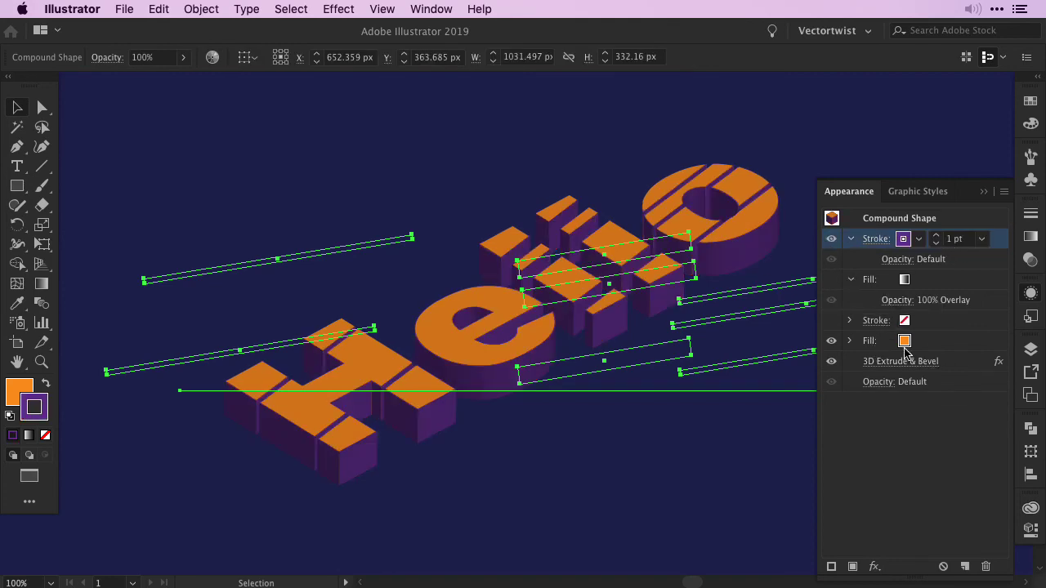
Enable the yellow-to-red gradient fill on the tops with Overlay blending
click(904, 280)
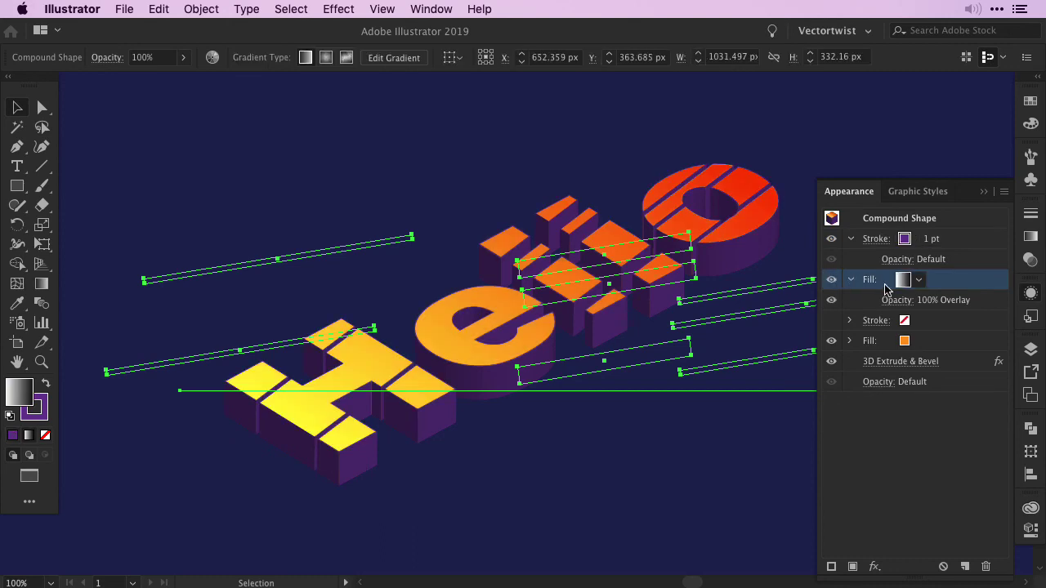
click(896, 301)
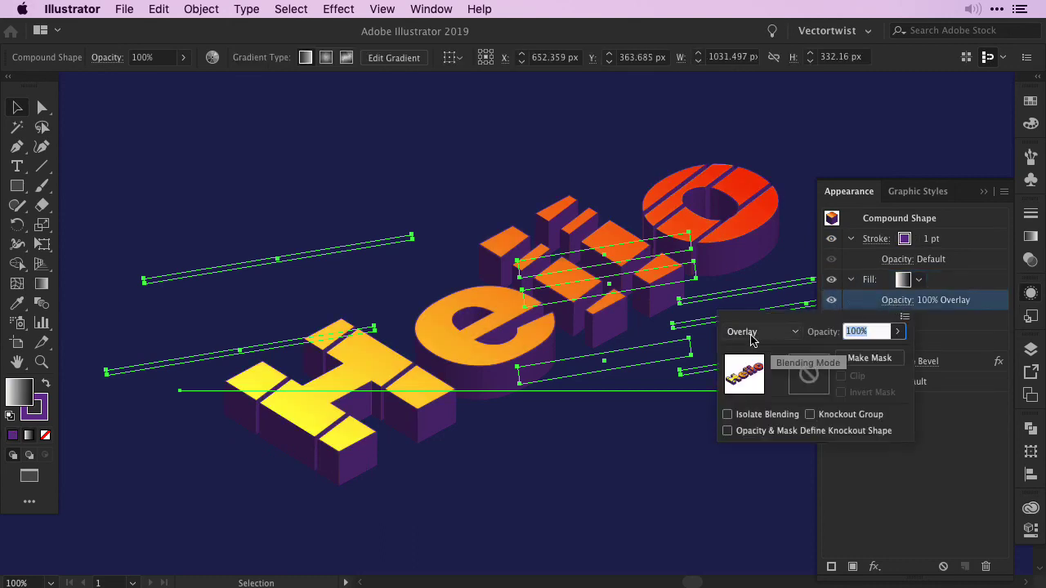
click(974, 305)
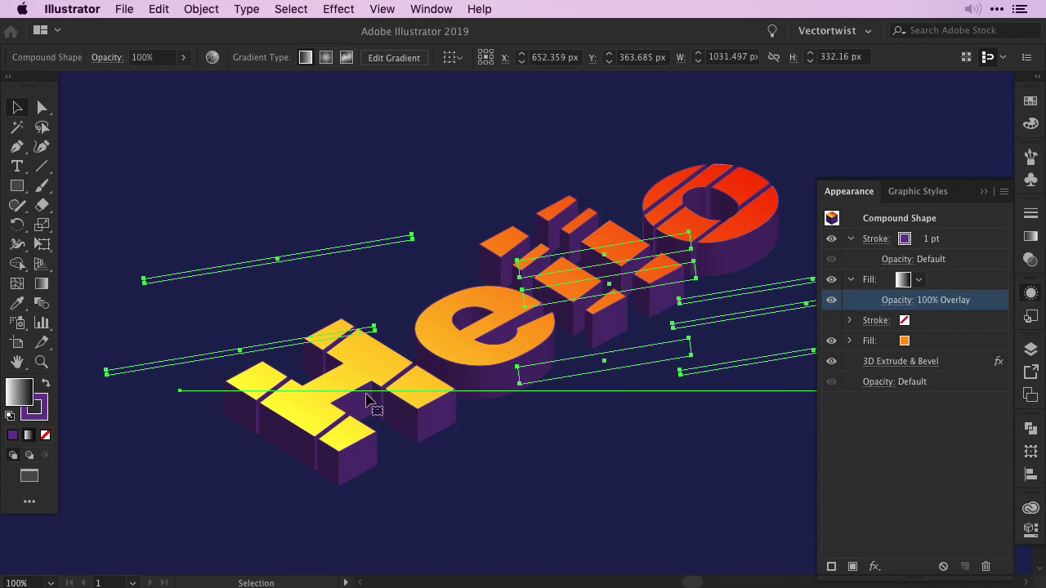
click(925, 347)
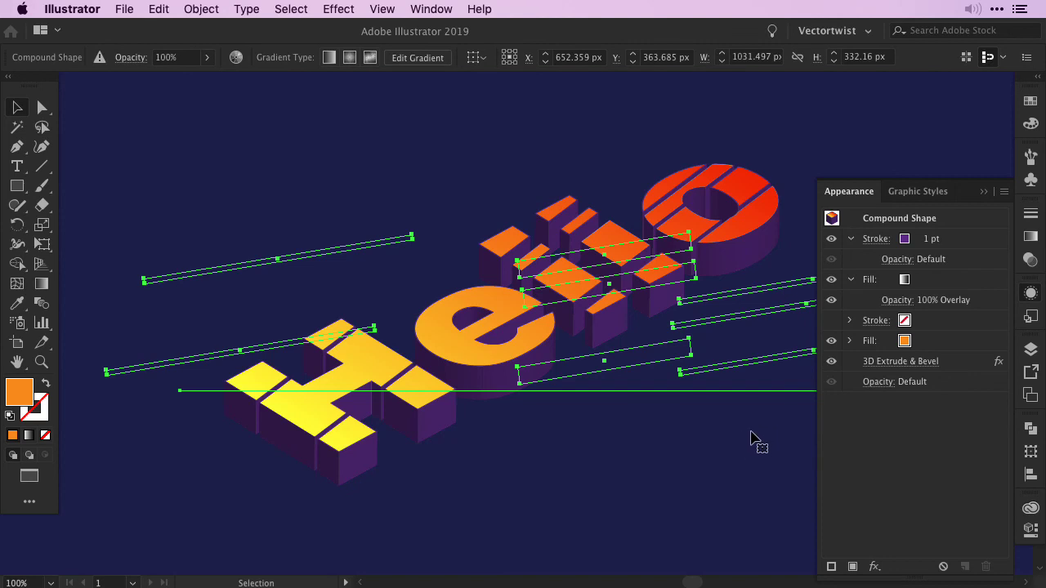
Add a black Multiply drop shadow at 75% opacity, 1 px offsets, 5 px blur to the 3D Hello
click(958, 386)
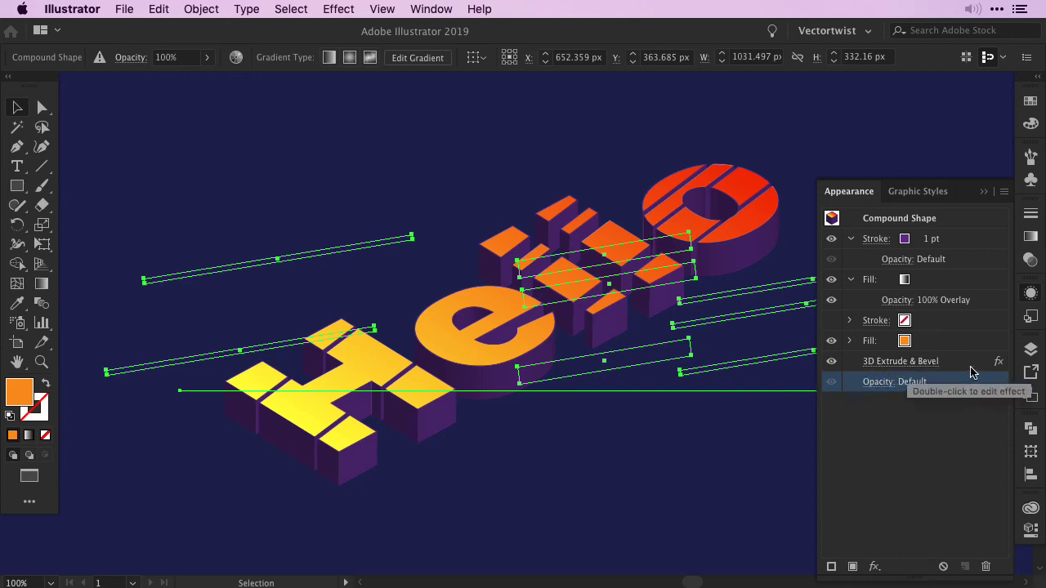
click(873, 567)
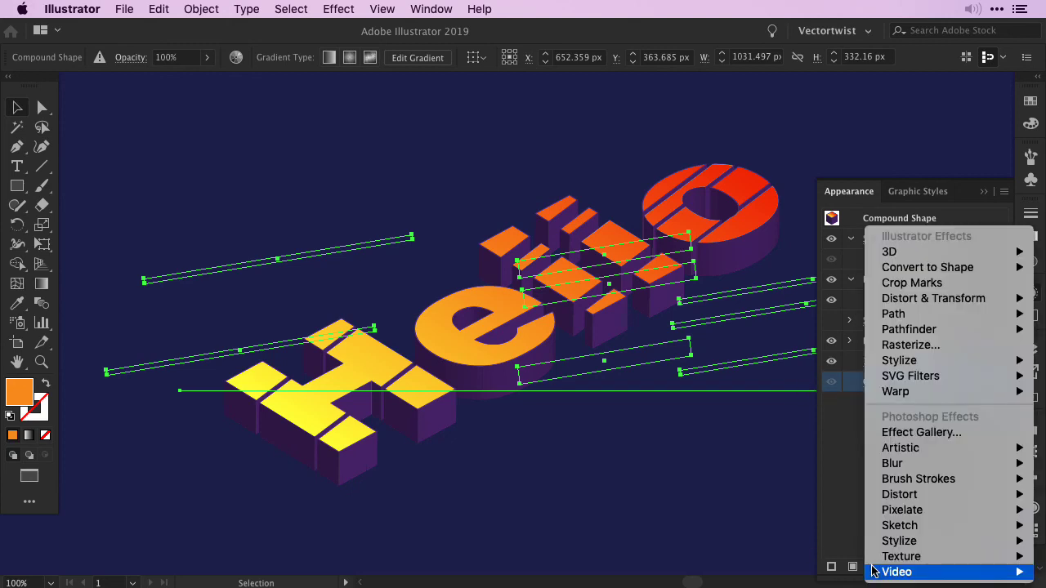
mouse_move(932, 364)
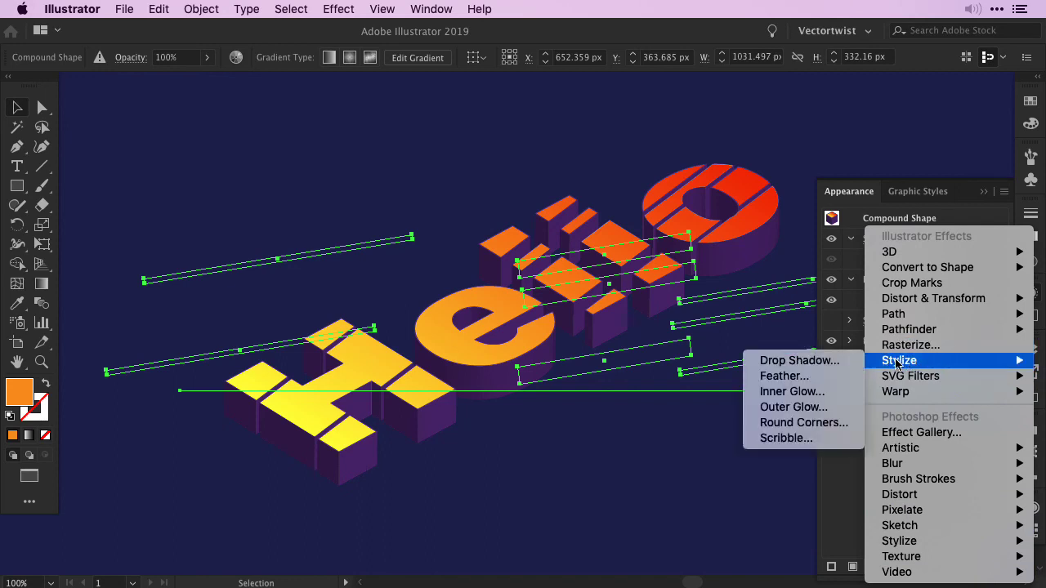
click(823, 365)
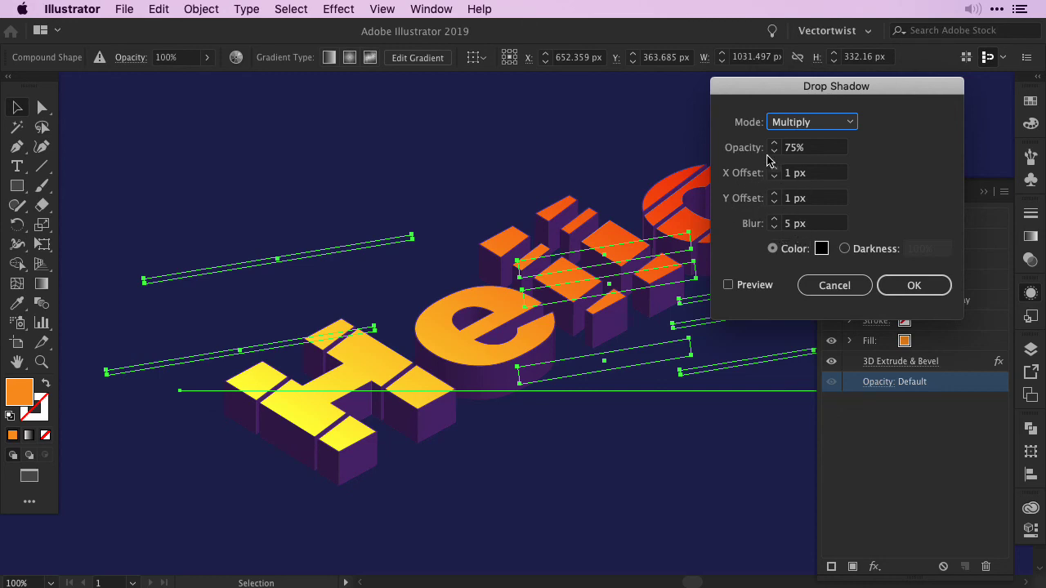
click(728, 286)
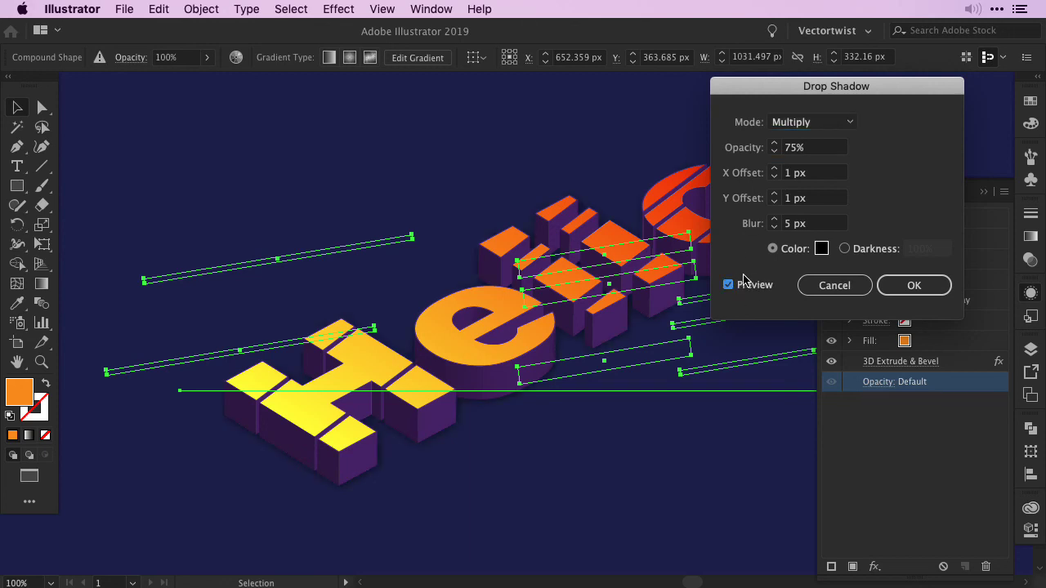
click(905, 296)
click(983, 192)
click(952, 155)
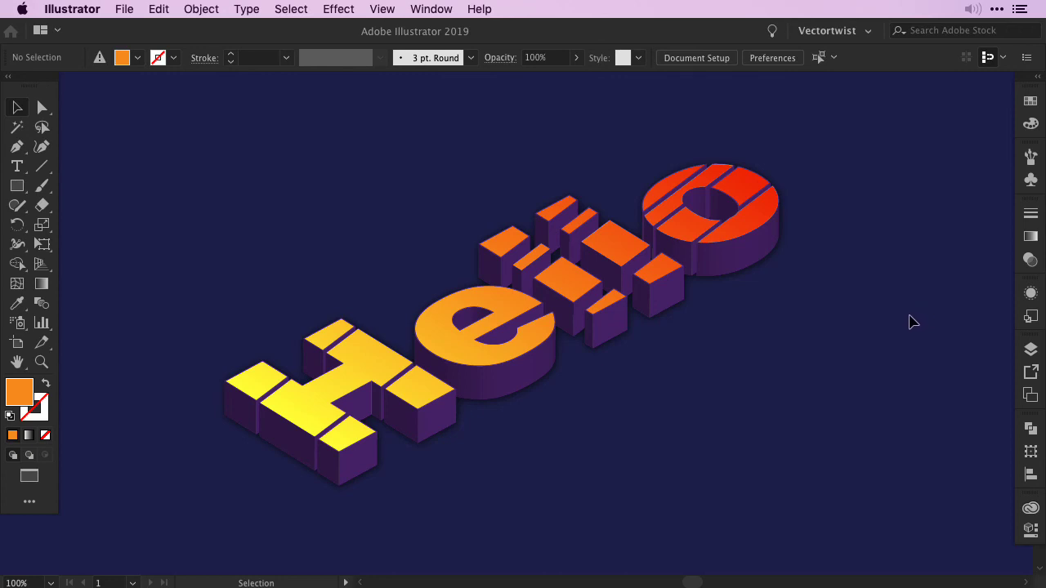
click(496, 370)
key(a)
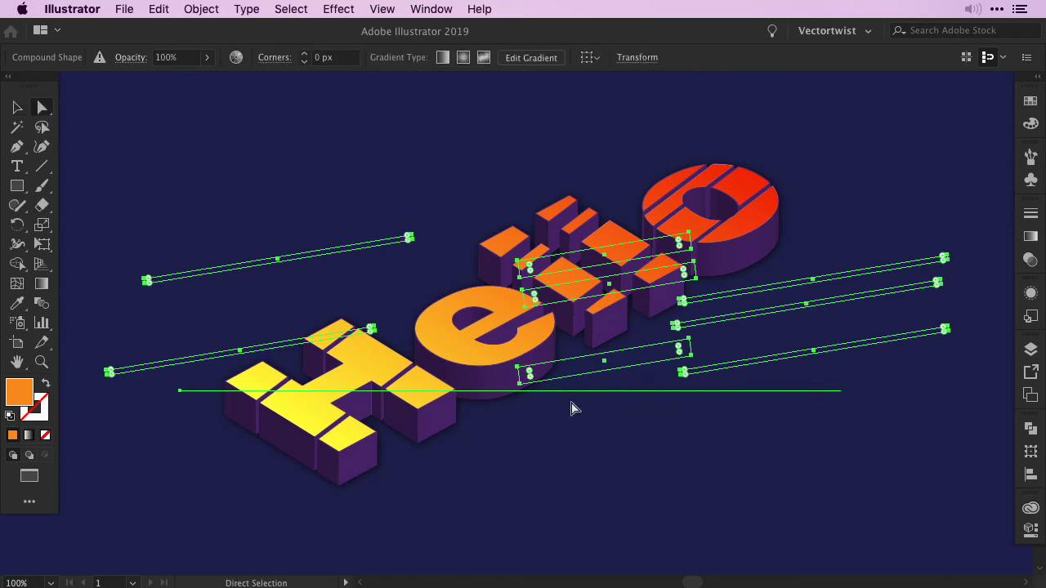
key(v)
key(super+shift+a)
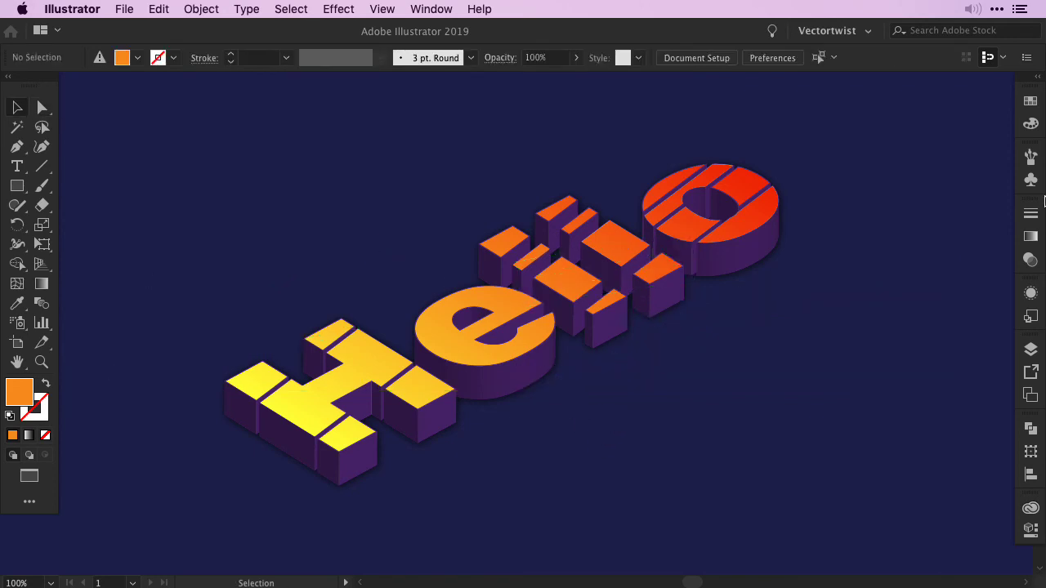